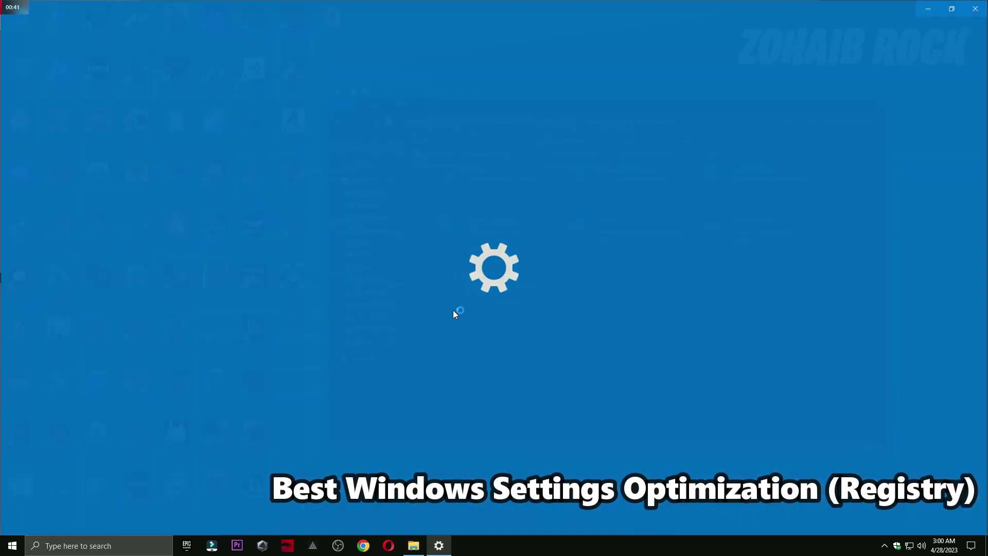
Merge the Optimize ALL Windows Settings registry file into the Windows registry.
left_click(968, 6)
double_click(503, 156)
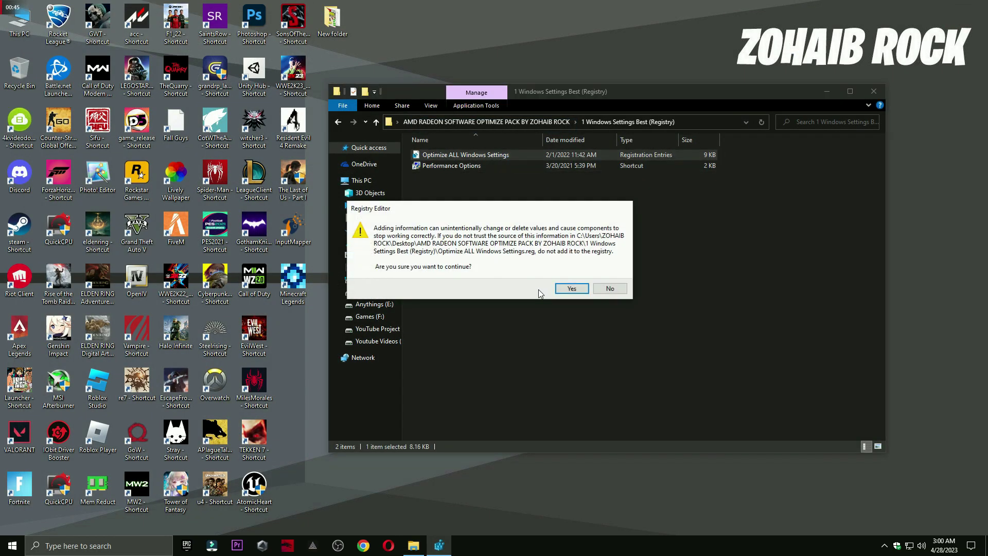
left_click(572, 288)
left_click(613, 276)
Open the Performance Options shortcut and accept the visual effects setting that lets Windows choose what's best.
double_click(468, 165)
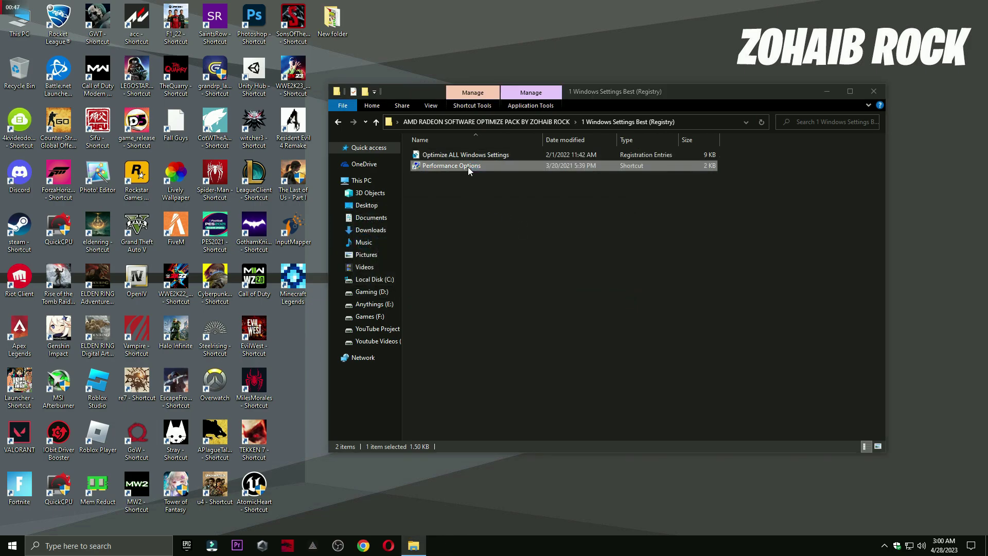
left_click_drag(194, 35, 595, 68)
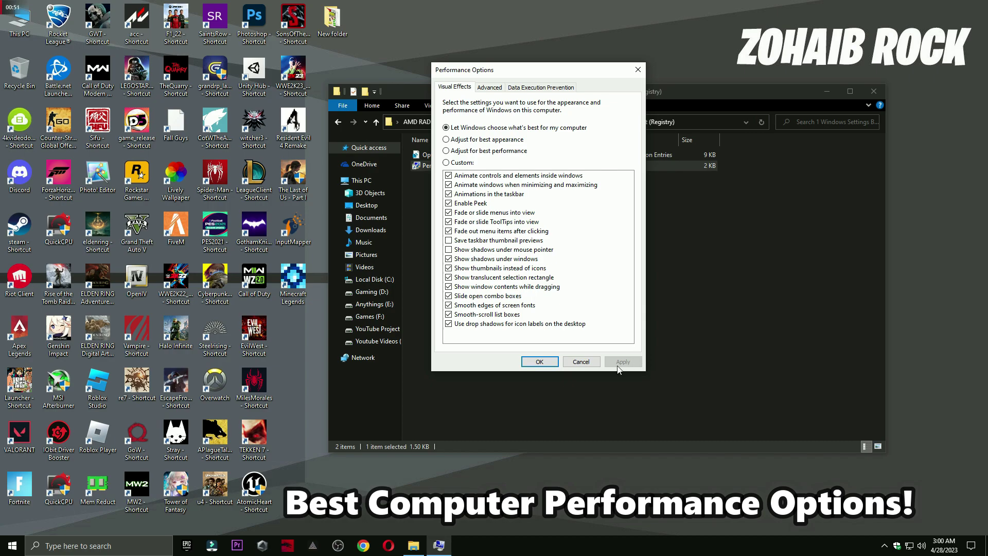
left_click(538, 363)
Open the pack's 2 Power Plan folder and launch Quick CPU from its desktop shortcut.
left_click(338, 122)
left_click(445, 165)
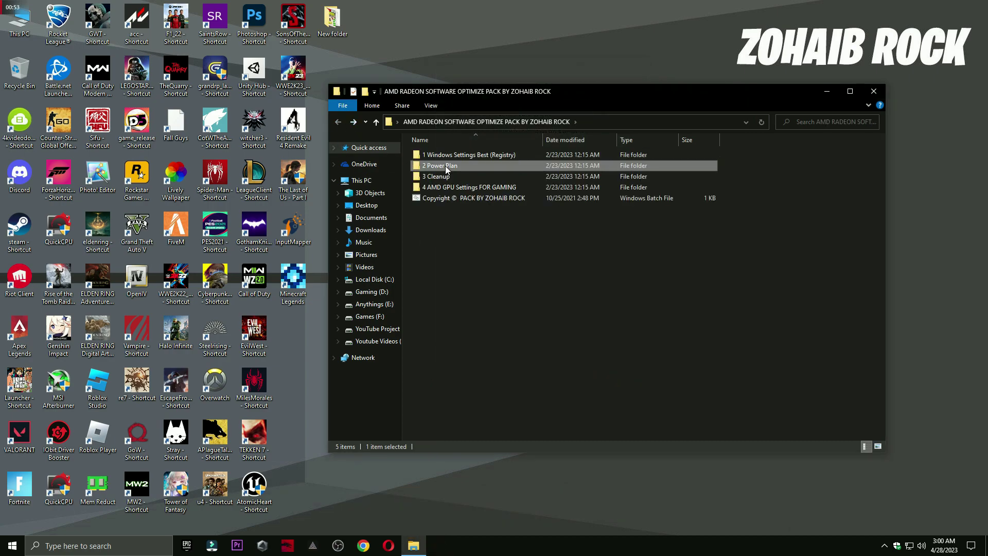
double_click(445, 166)
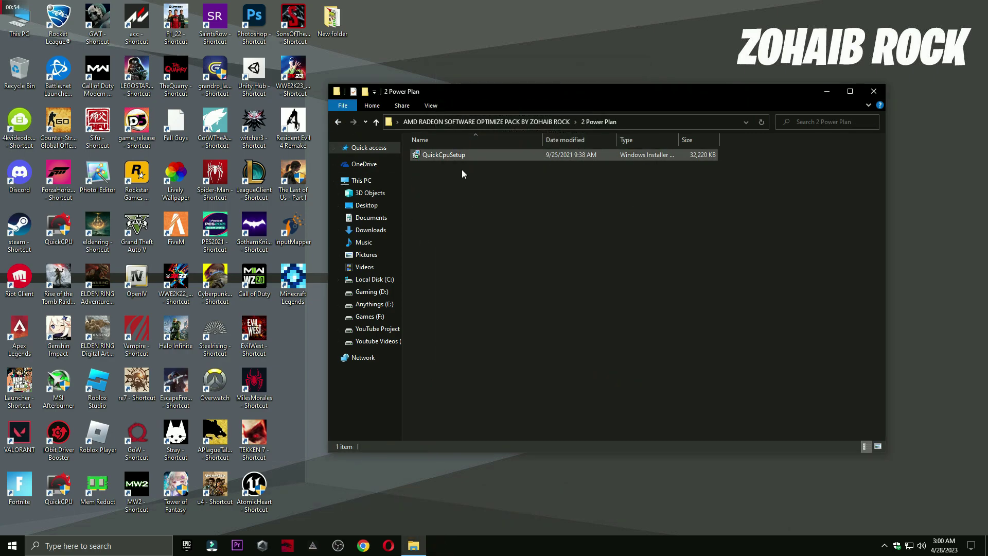
double_click(58, 489)
left_click(825, 93)
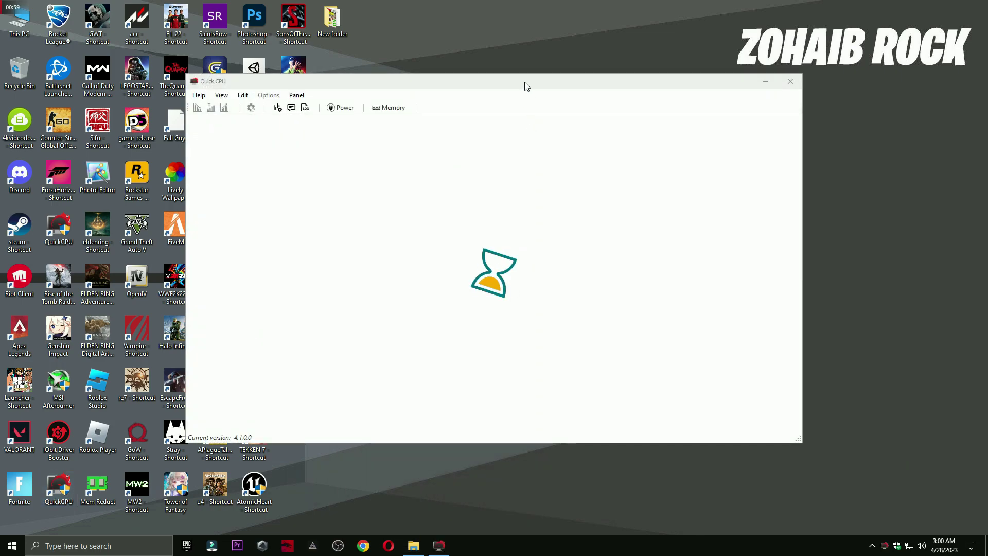
left_click_drag(670, 99, 661, 99)
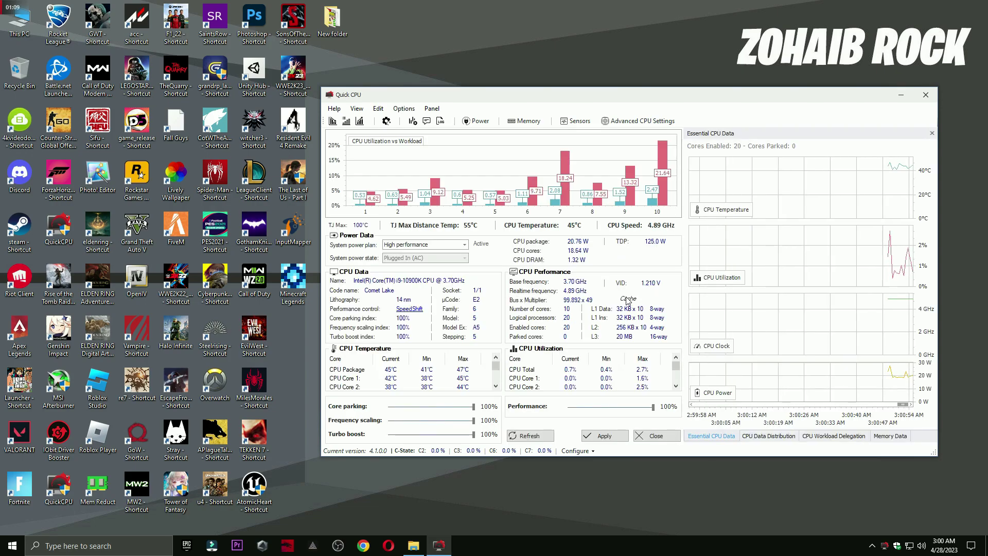
Apply the High performance power plan with core parking, frequency scaling, turbo boost and performance at 100%.
left_click(705, 311)
left_click(453, 244)
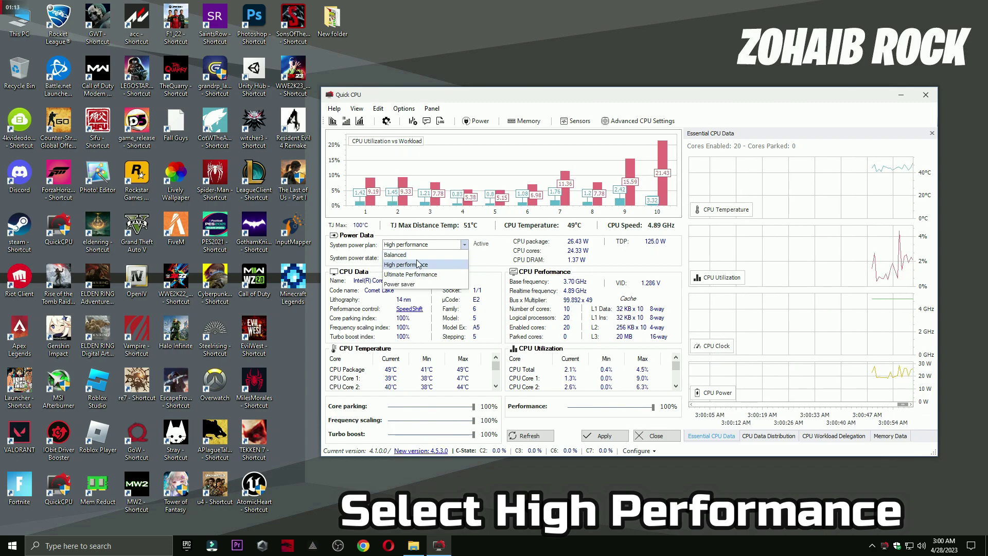
left_click(413, 264)
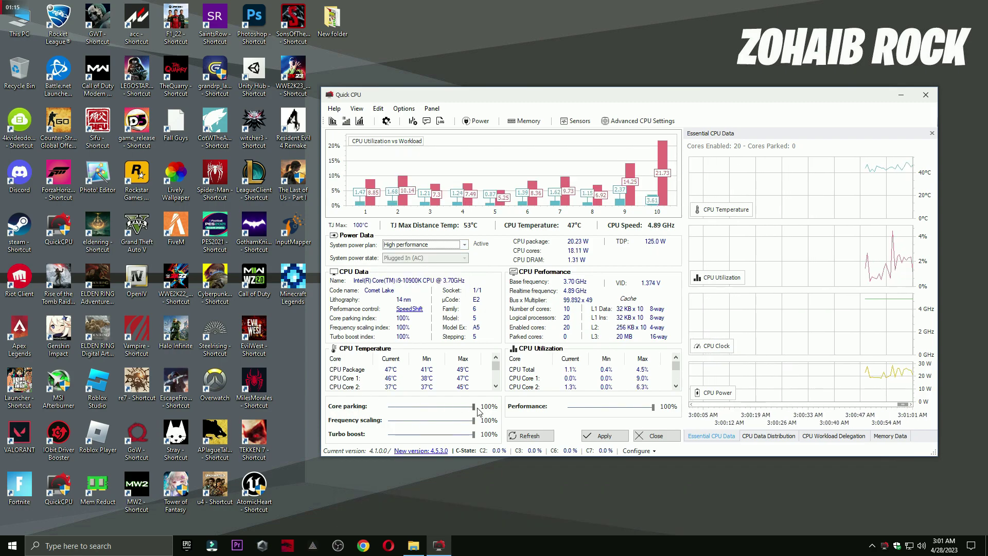
left_click_drag(472, 407, 400, 406)
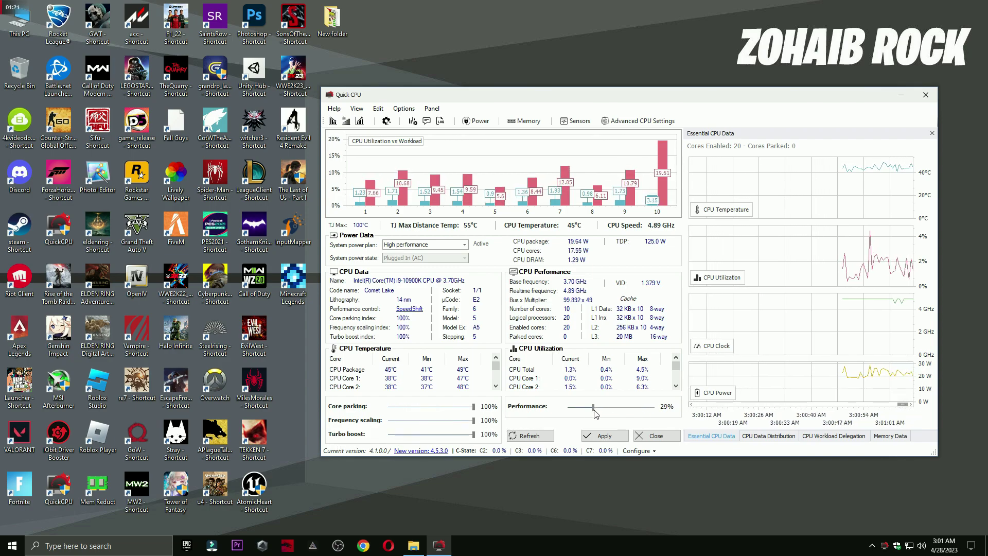
left_click(620, 437)
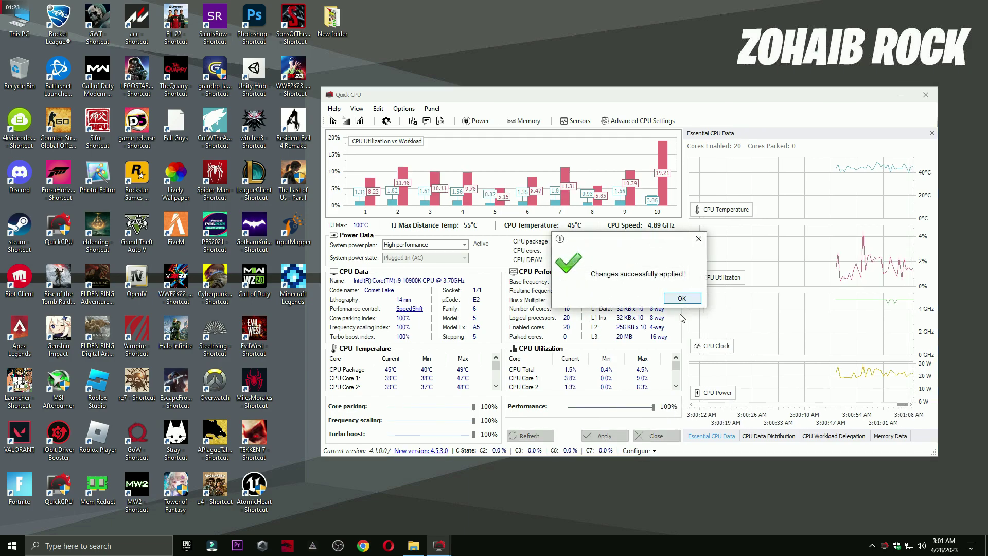
left_click(680, 308)
Search Windows for the power plan settings and review the preferred and additional plans.
left_click(167, 545)
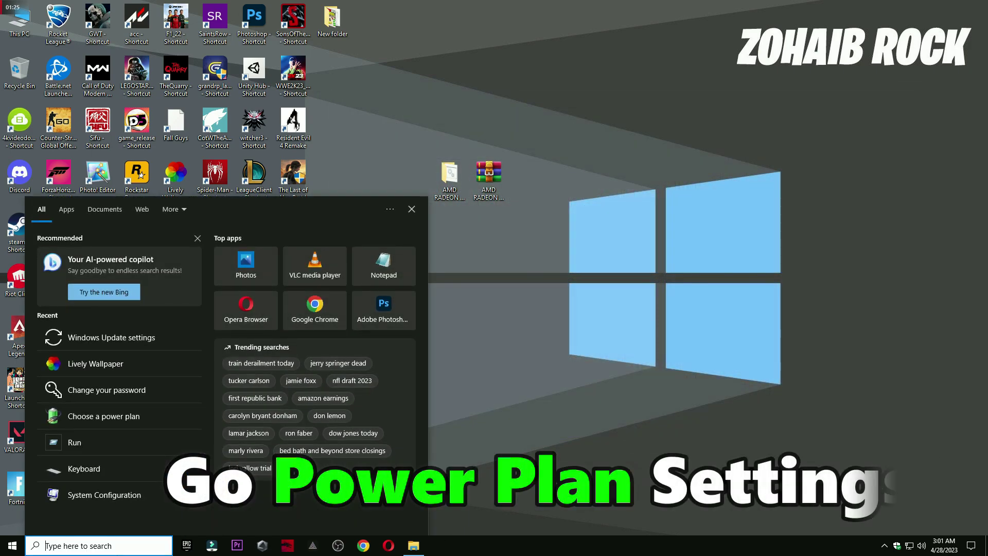
type("power")
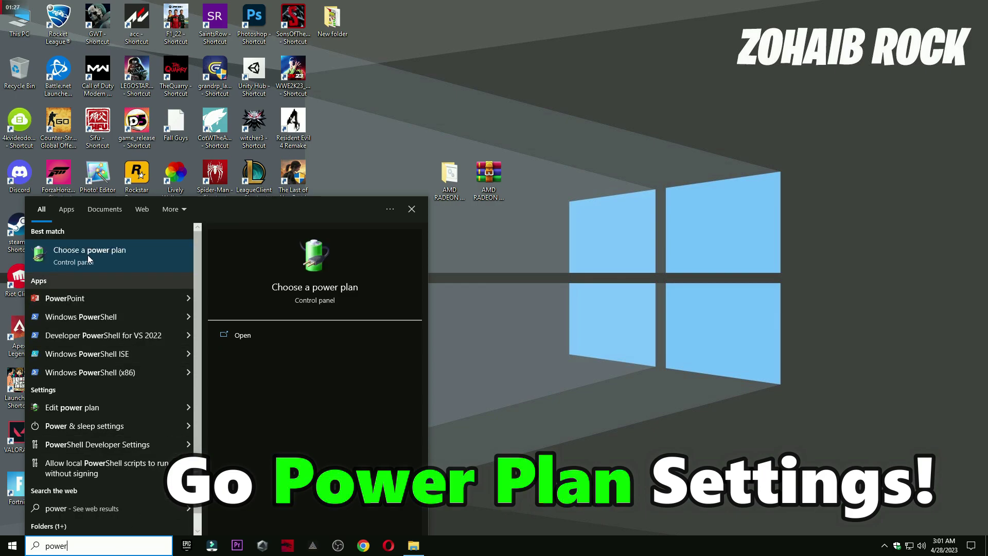
left_click(112, 255)
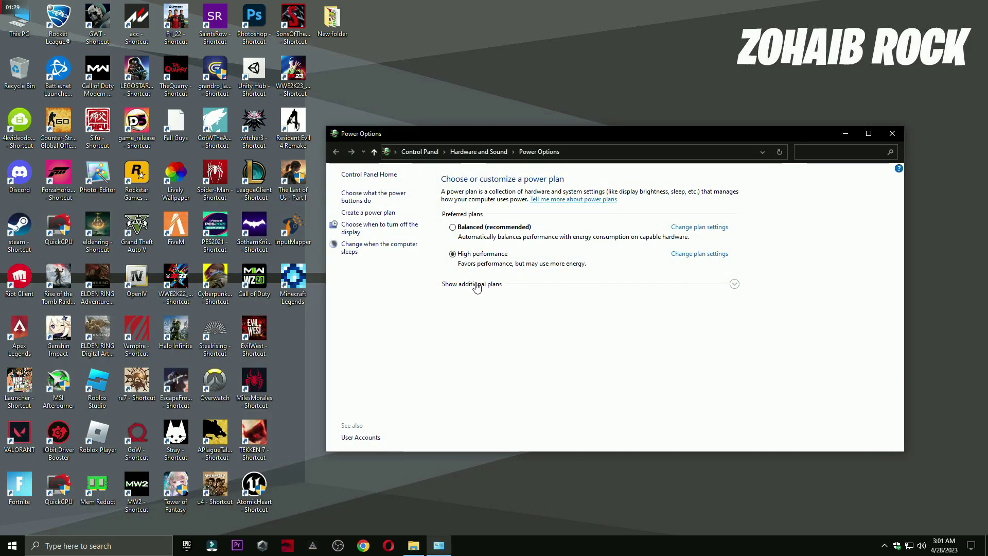
left_click(733, 284)
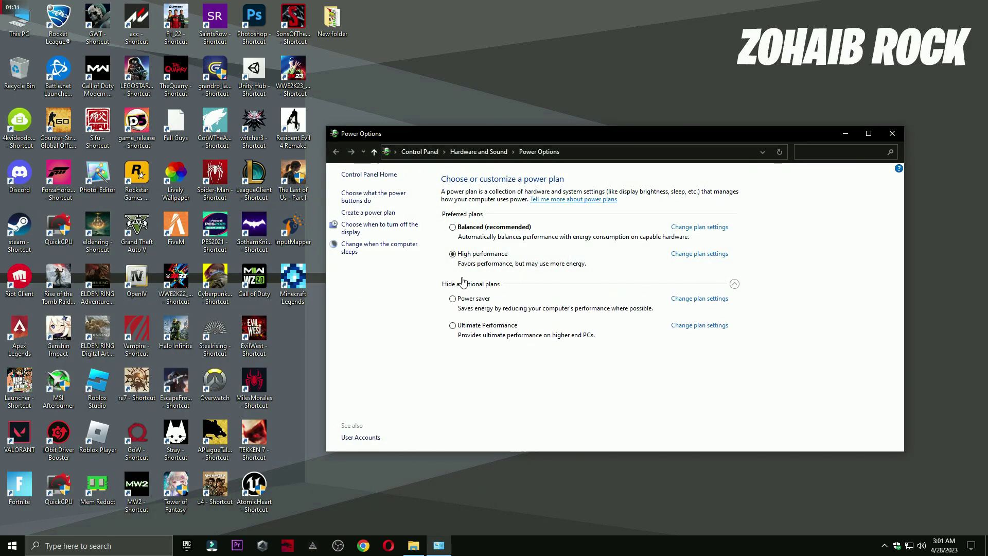
left_click(734, 284)
left_click(891, 133)
Run the Delete Prefetch Files, Delete Temporary Files and Delete Windows Update Cache scripts from the 3 Cleanup folder.
left_click(414, 545)
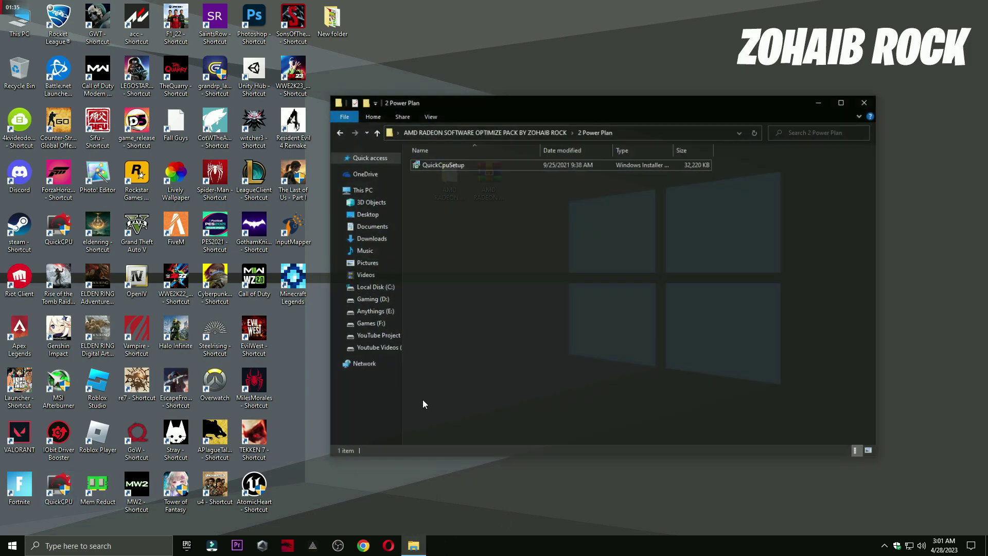
left_click(338, 122)
double_click(430, 178)
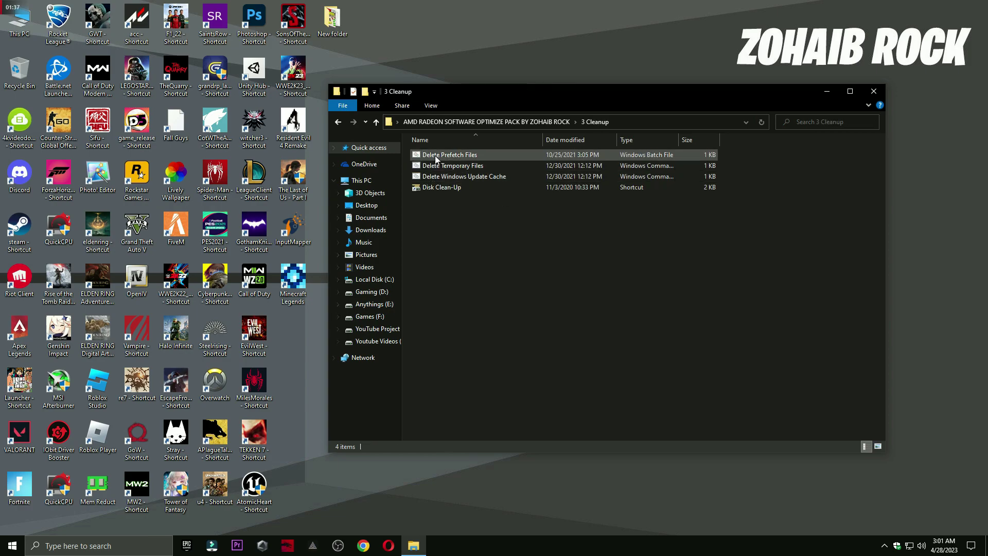
double_click(439, 156)
double_click(441, 165)
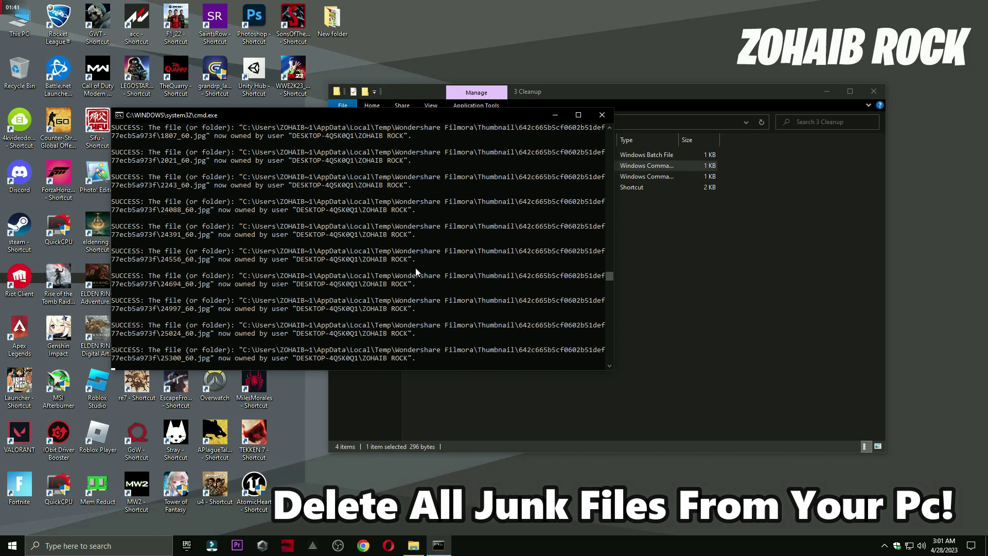
key("Return")
double_click(444, 176)
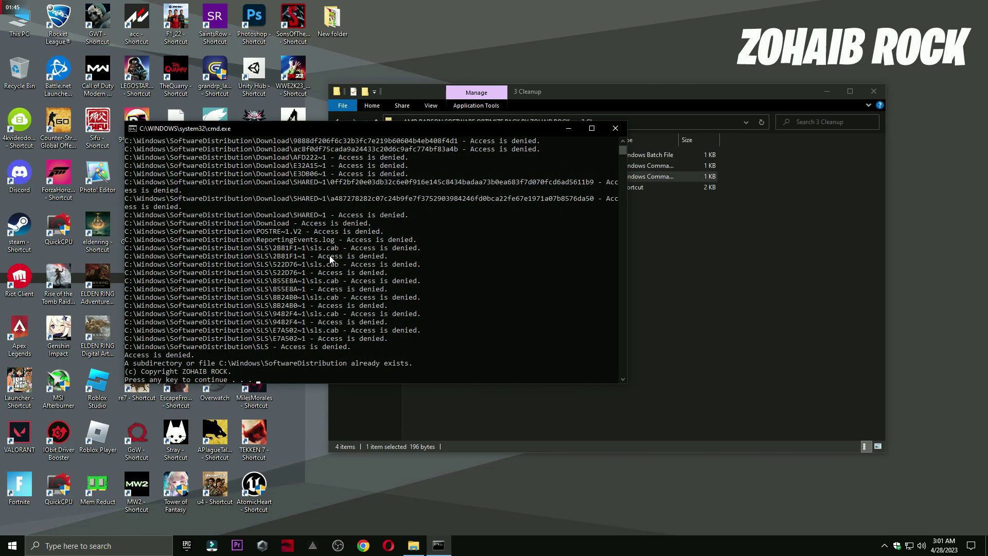
key("Return")
Run Disk Clean-Up on drive C: and delete files including DirectX Shader Cache, Delivery Optimization Files, Recycle Bin, Temporary files and Thumbnails.
double_click(443, 187)
left_click(826, 91)
key("Return")
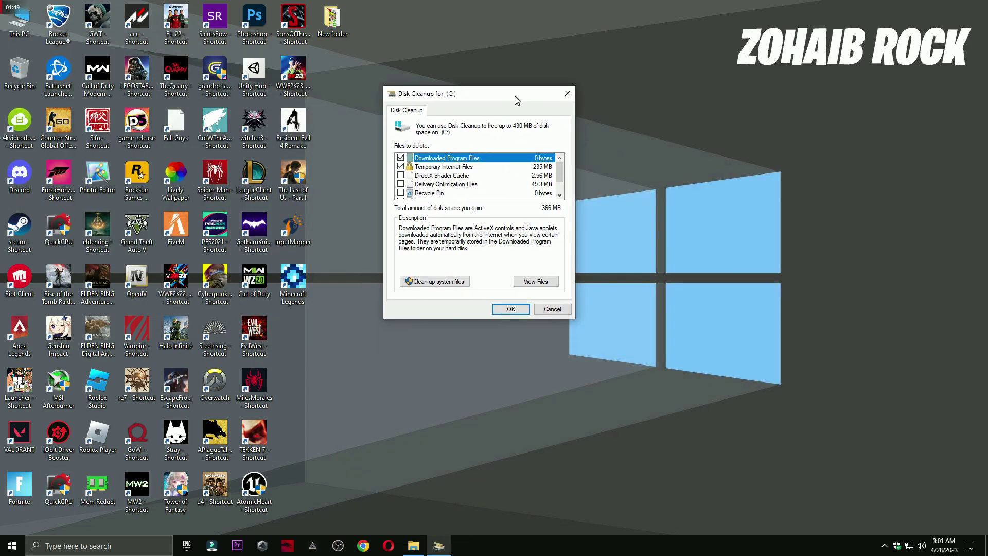
left_click(400, 175)
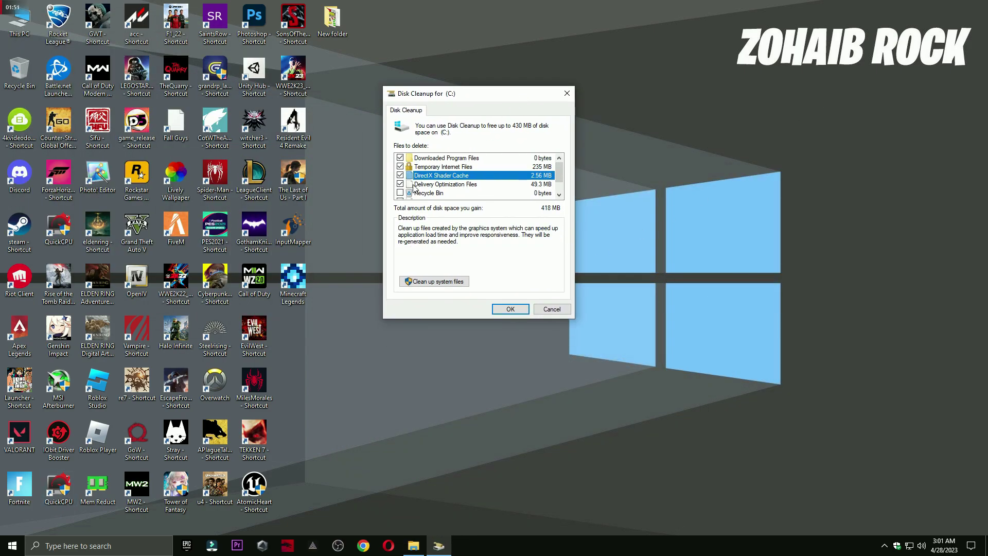
left_click(400, 193)
scroll(400, 191, "down", 1)
left_click(522, 311)
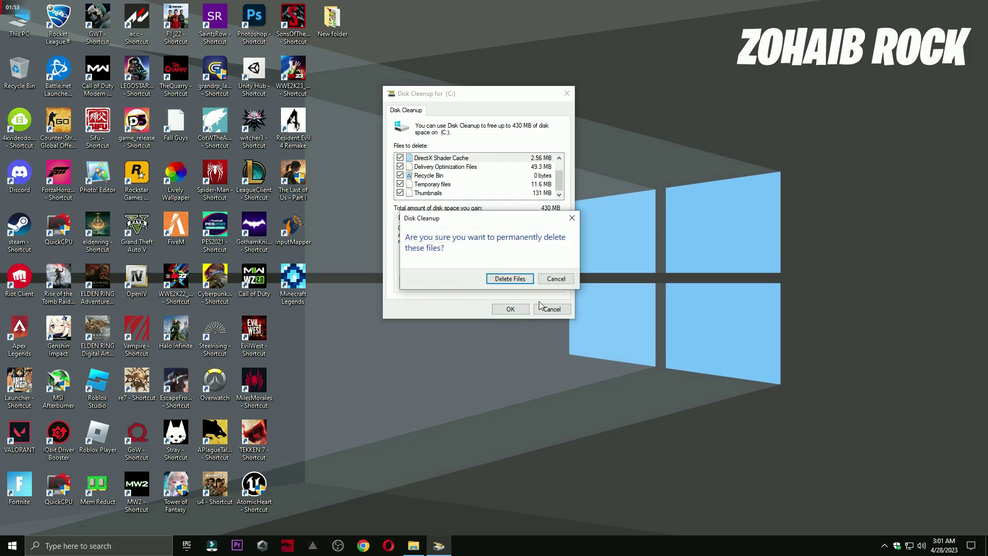
left_click(507, 280)
left_click_drag(504, 238, 497, 159)
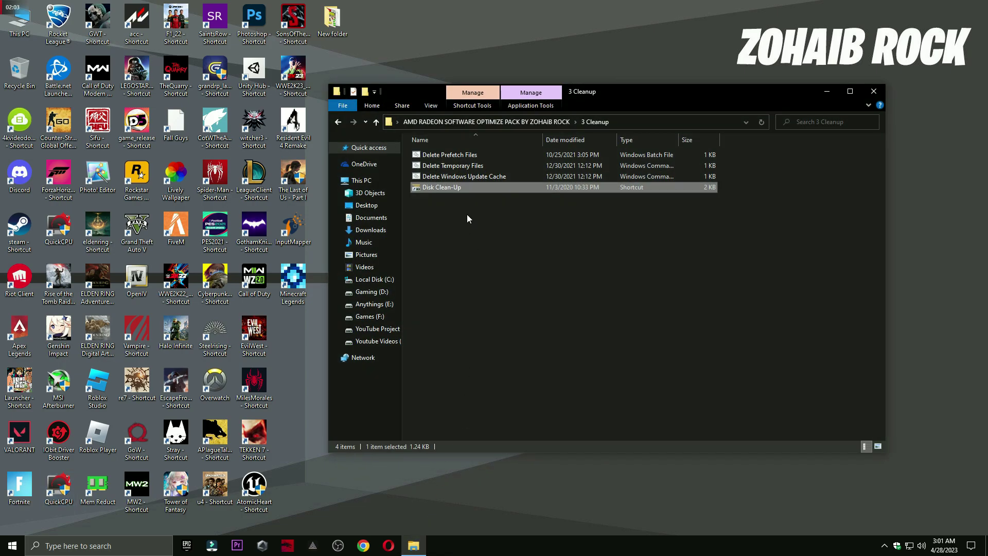
Look through the three AMD settings pictures in the 4 AMD GPU Settings FOR GAMING folder.
left_click(335, 123)
left_click(468, 188)
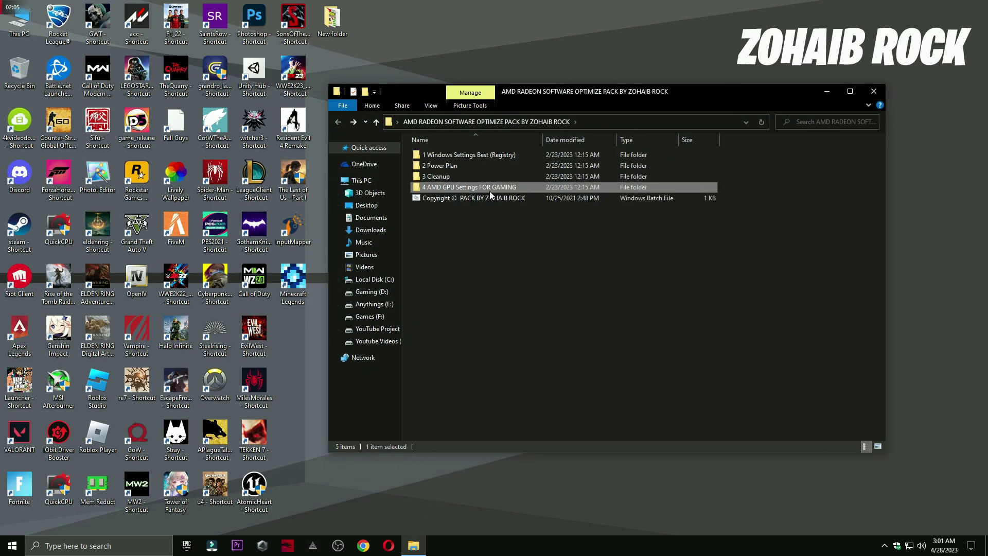
double_click(466, 190)
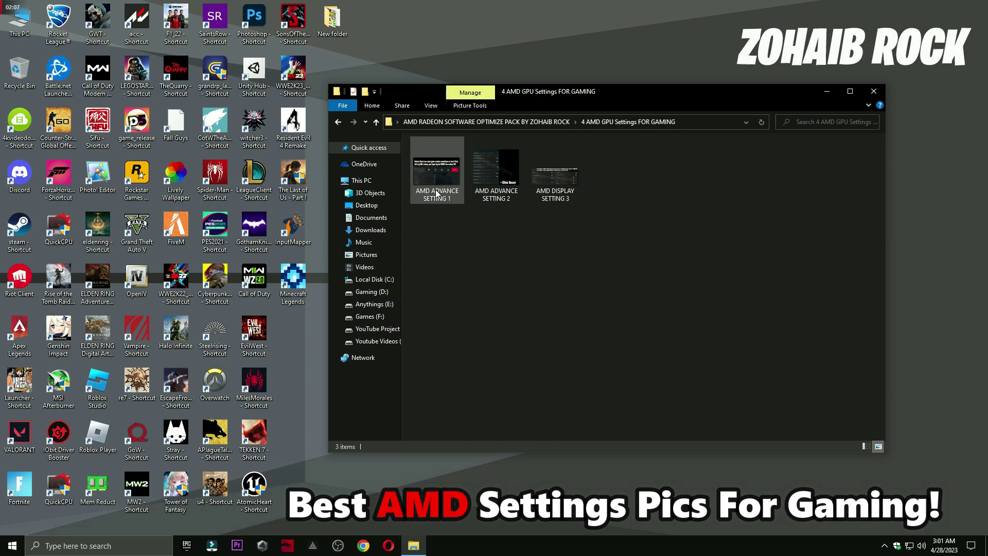
double_click(437, 193)
key("Right")
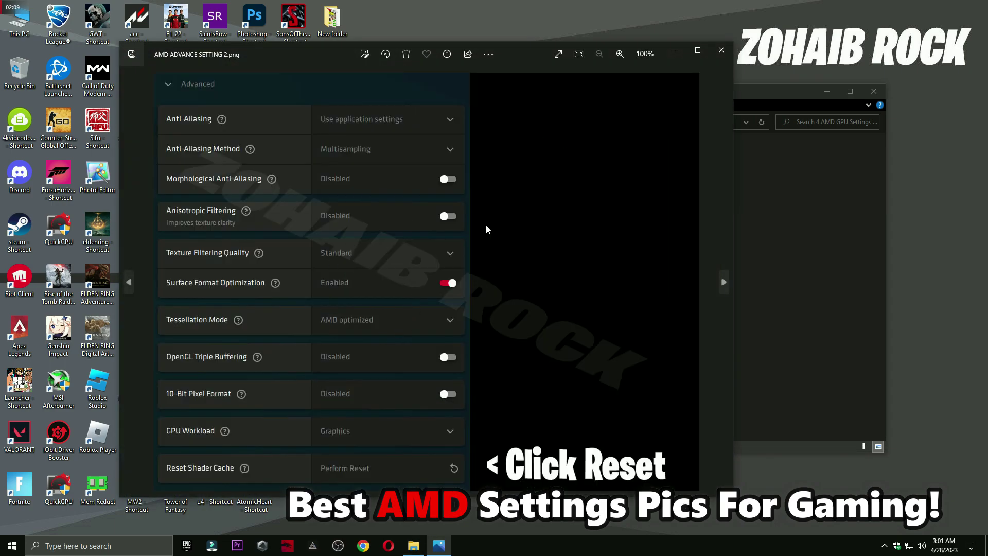
key("Right")
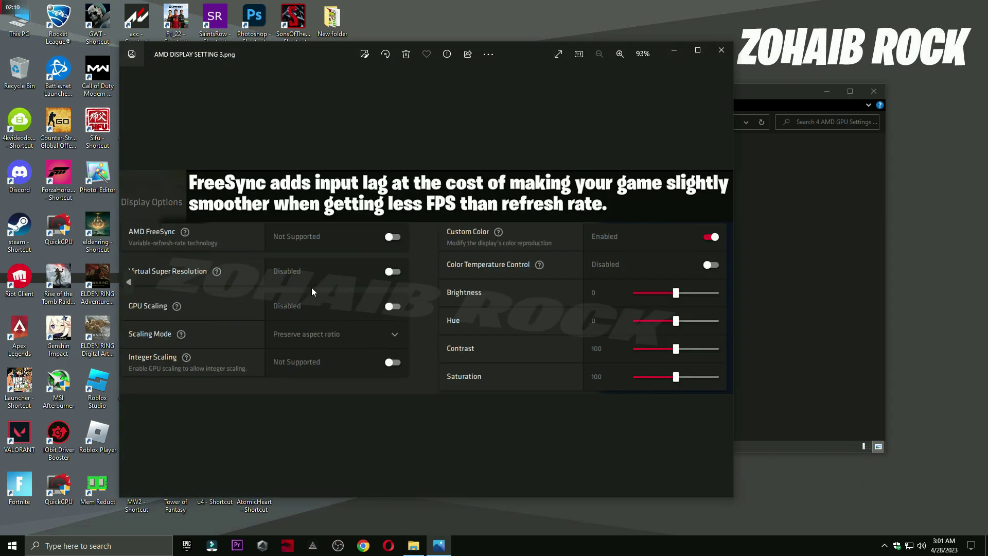
left_click(721, 50)
left_click(869, 96)
Open AMD Software: Adrenalin Edition and go to its Global Graphics settings.
right_click(547, 214)
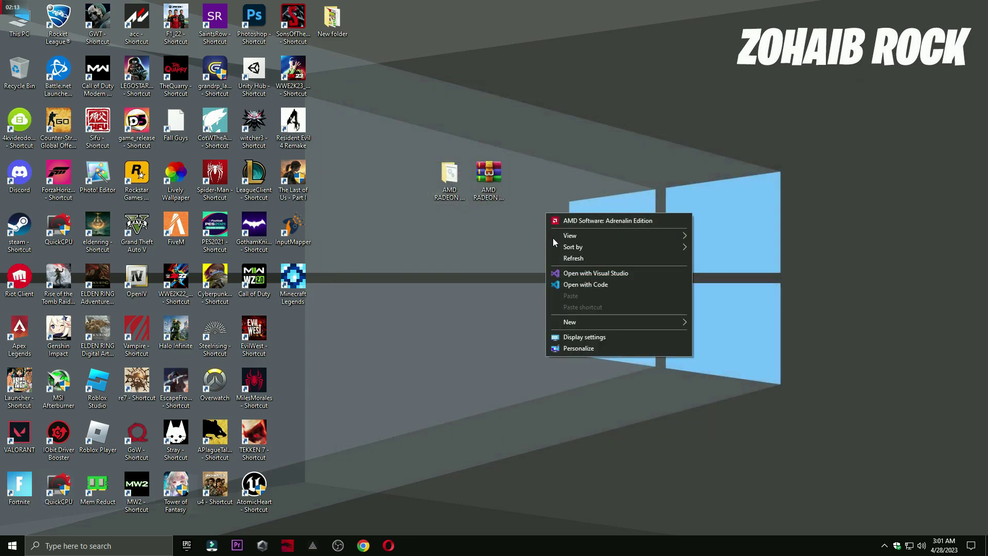
left_click(627, 223)
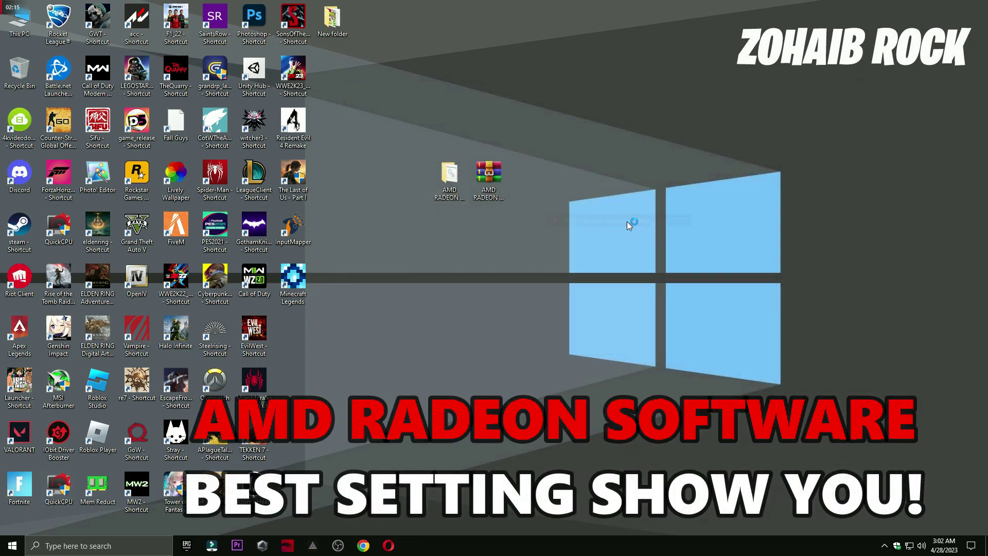
left_click(278, 78)
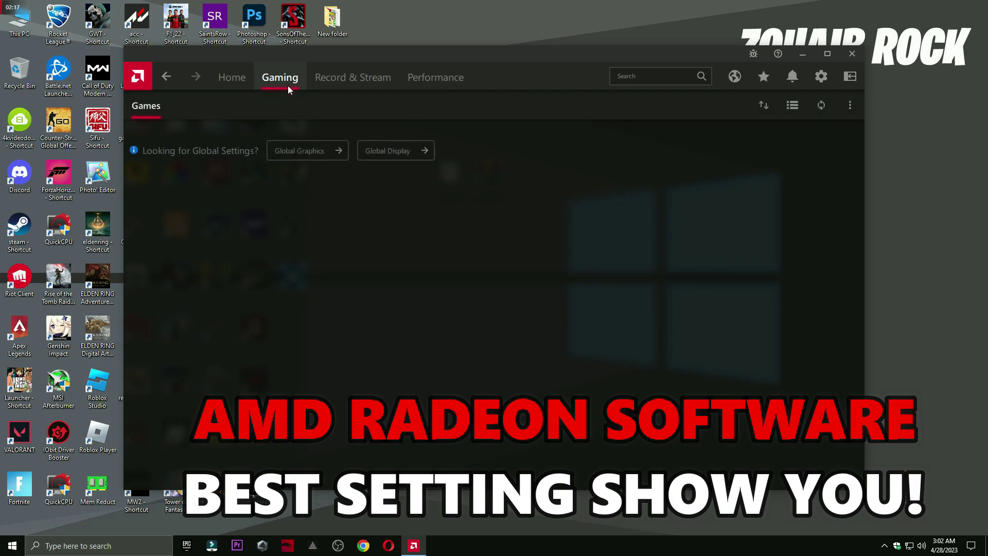
left_click(304, 150)
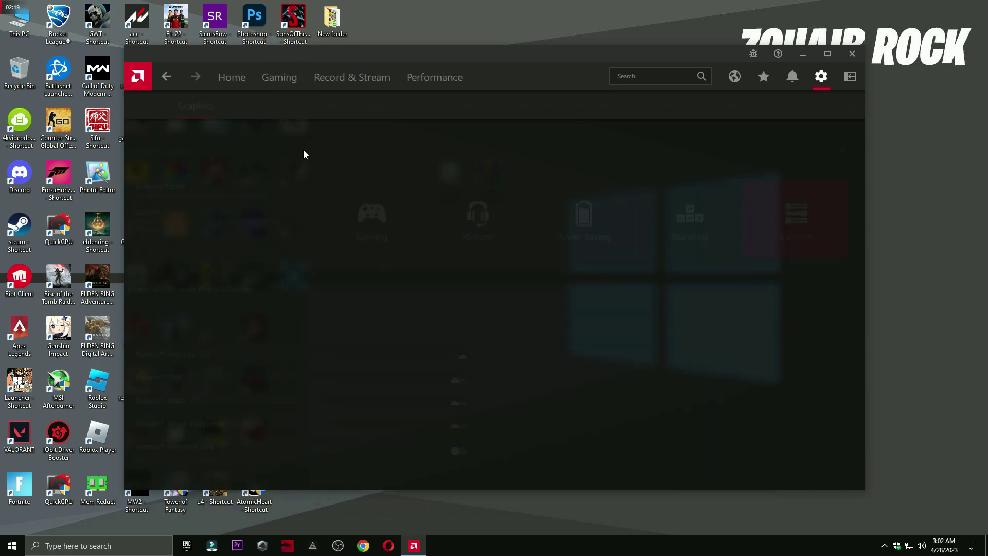
Set Wait for Vertical Refresh to "Off, unless application specifies" and expand the advanced graphics options.
scroll(253, 247, "down", 1)
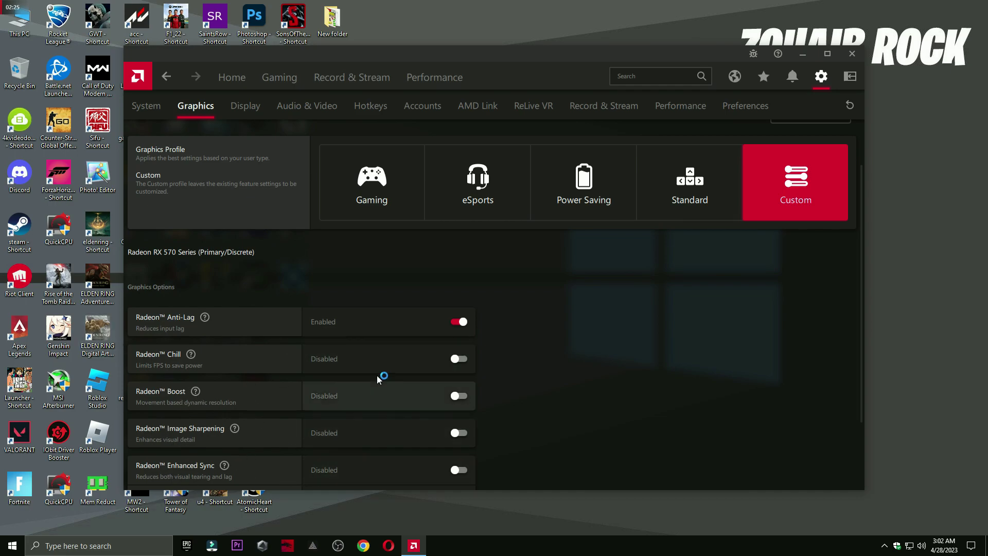
scroll(377, 385, "down", 3)
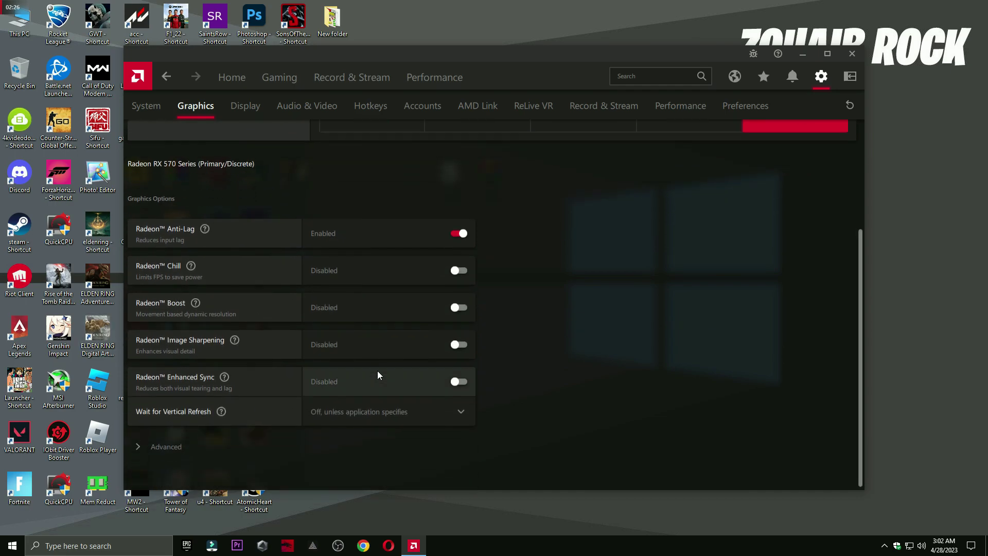
left_click(348, 410)
left_click(382, 431)
left_click(308, 442)
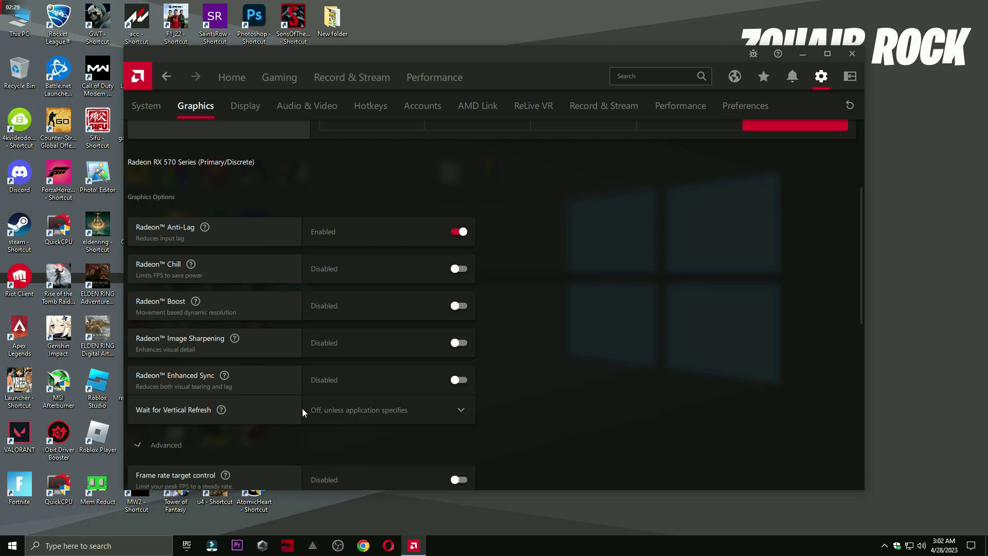
scroll(352, 381, "down", 7)
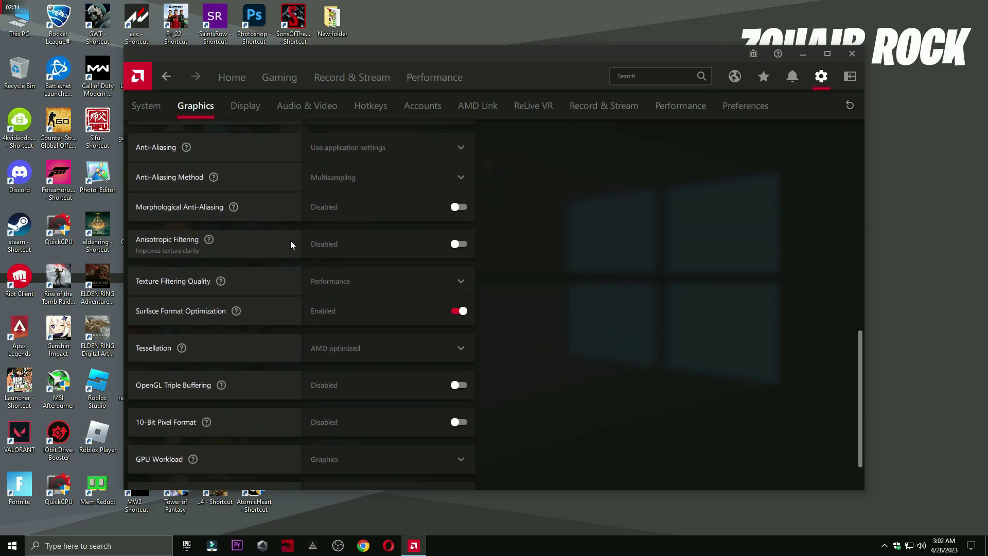
Set Texture Filtering Quality to Performance in the advanced graphics options.
scroll(290, 240, "up", 1)
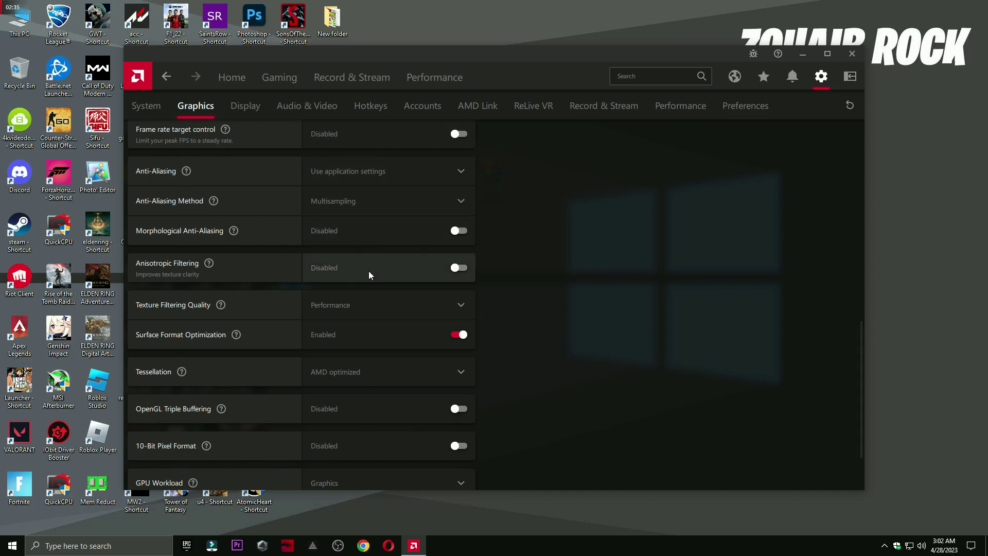
left_click(343, 308)
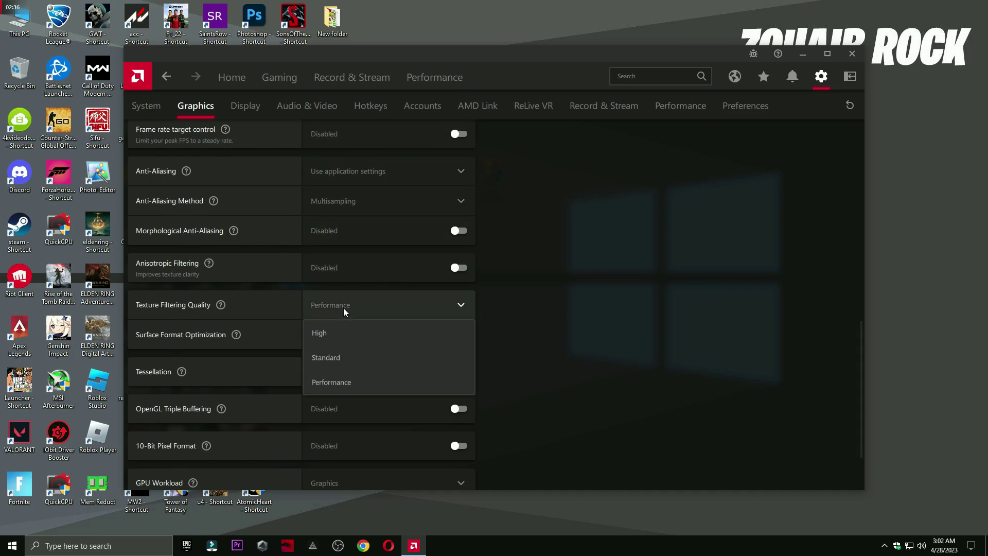
left_click(338, 381)
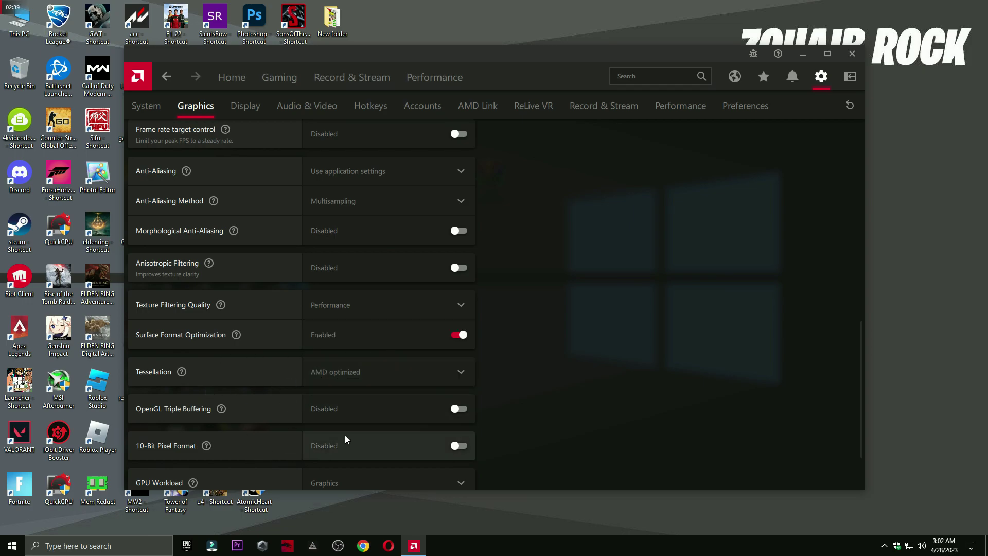
scroll(343, 436, "down", 2)
Look through the Display options, the Audio & Video profile settings and the Hotkeys list.
left_click(249, 110)
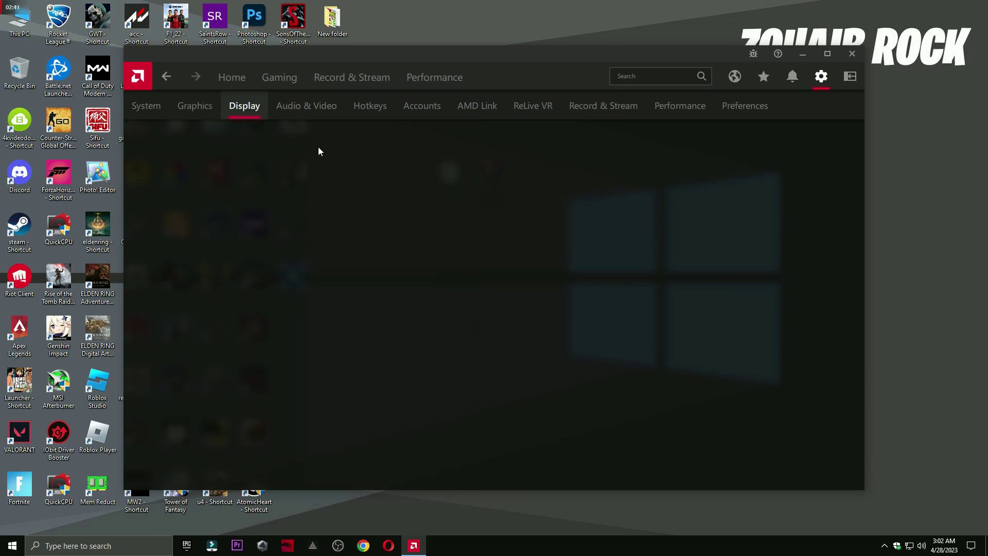
scroll(394, 446, "down", 1)
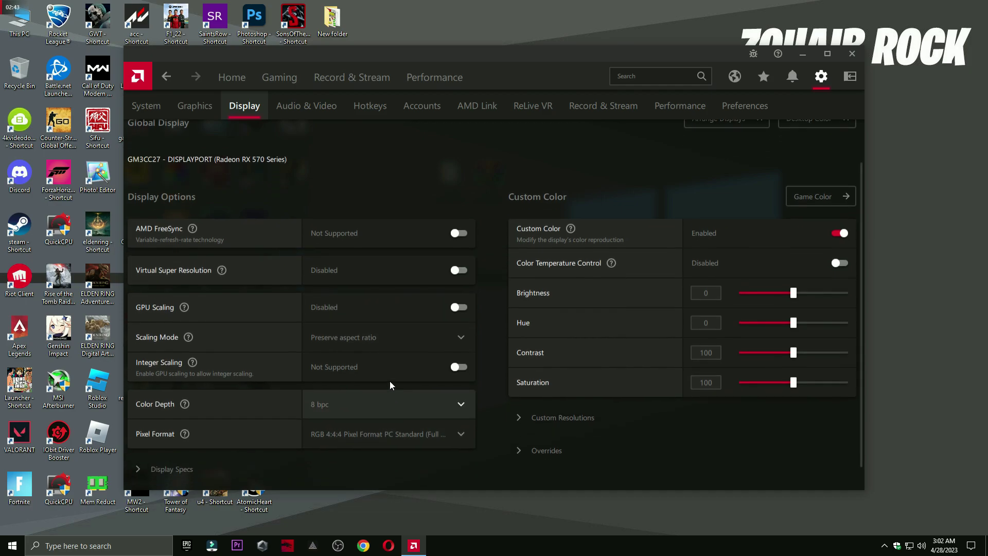
scroll(362, 357, "up", 1)
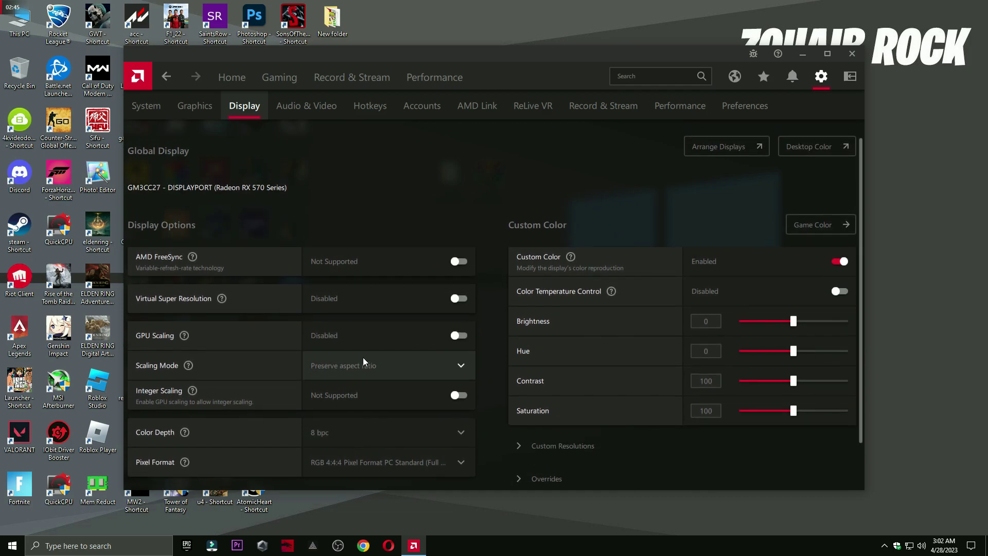
left_click(316, 114)
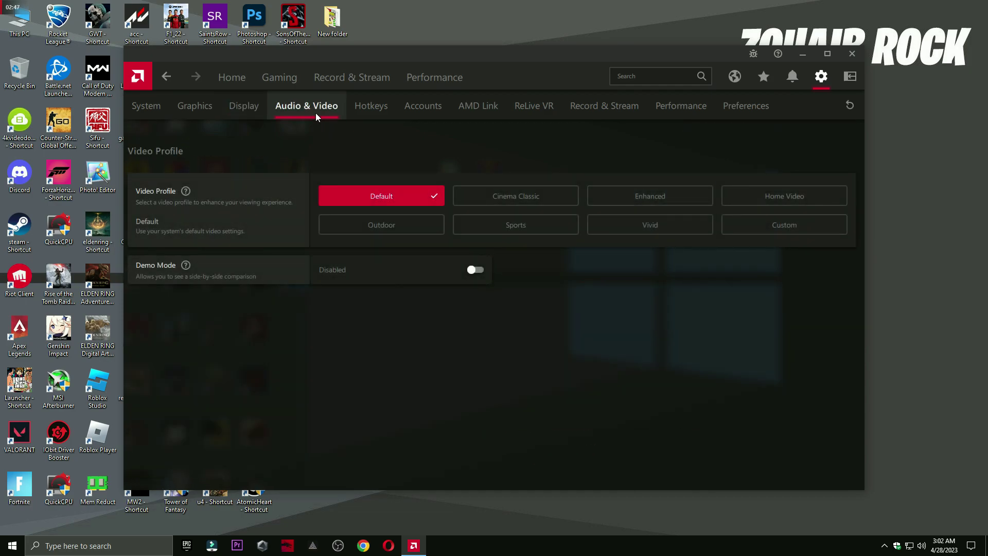
left_click(371, 106)
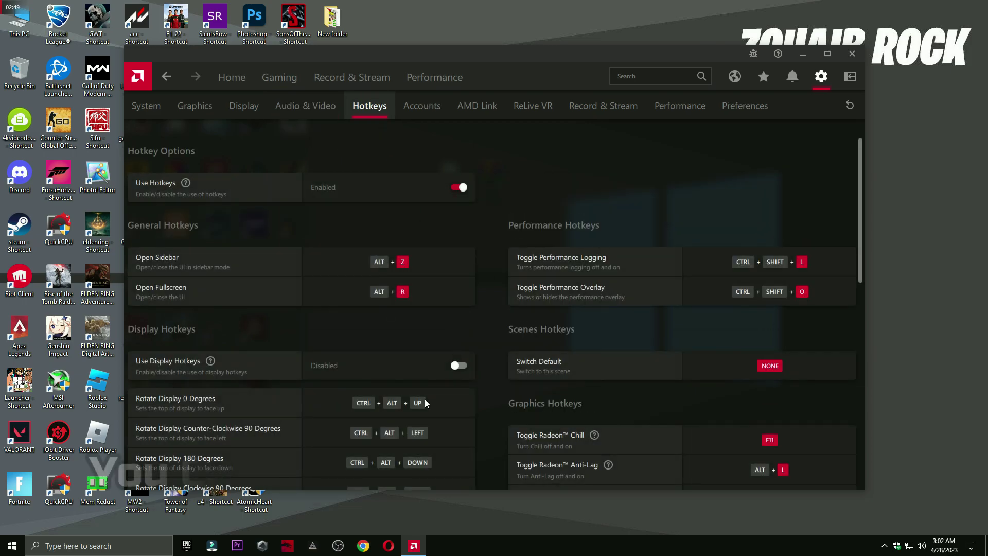
scroll(273, 284, "down", 10)
scroll(341, 335, "down", 2)
scroll(337, 345, "up", 8)
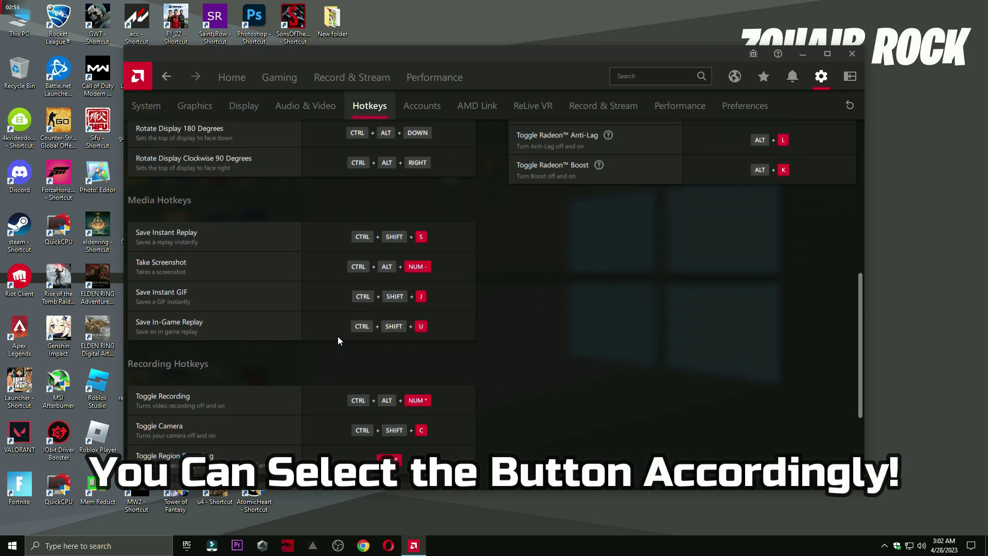
Look through the Accounts, AMD Link and ReLive VR settings and open the Record & Stream settings.
left_click(427, 114)
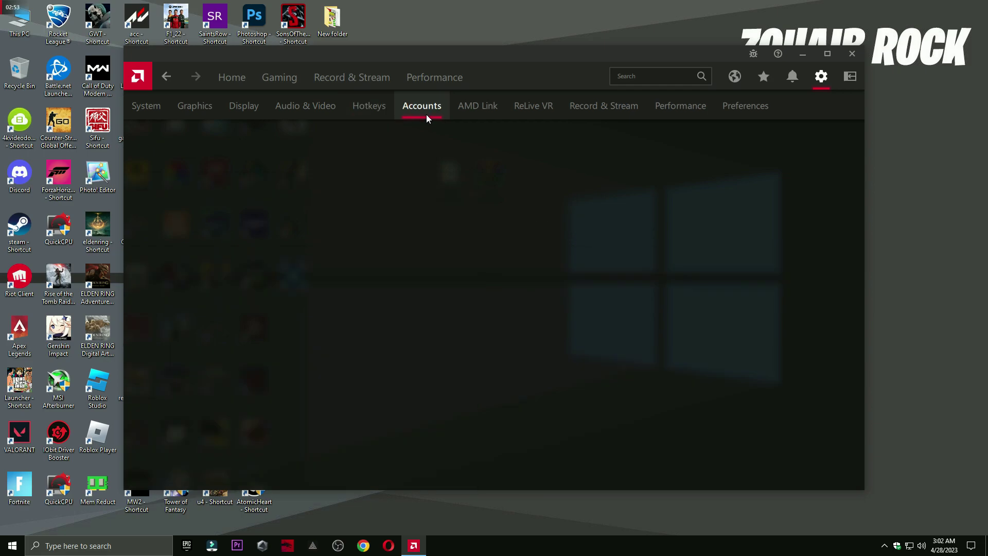
left_click(477, 104)
left_click(550, 106)
left_click(620, 108)
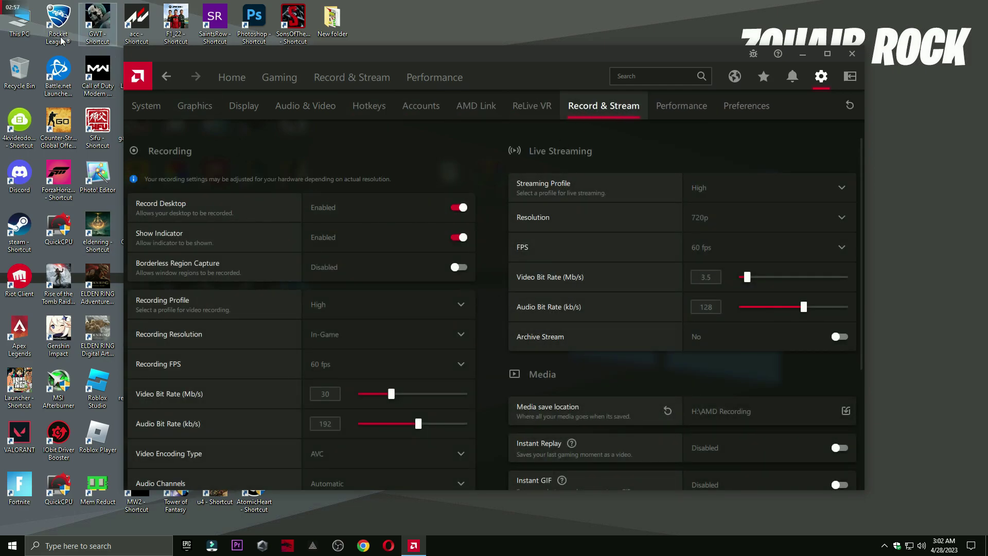
Disable the Show Indicator recording option and enable it again.
left_click(458, 237)
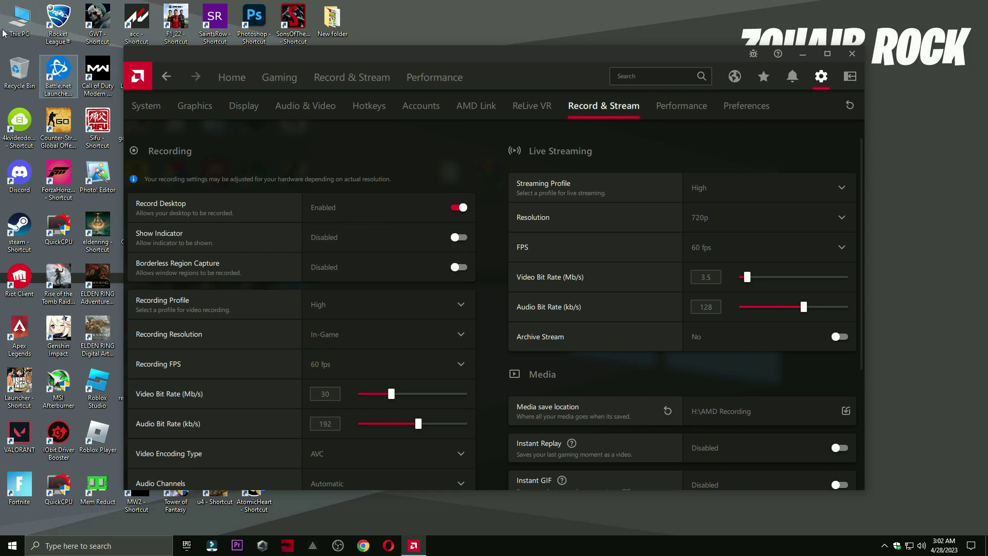
left_click(458, 237)
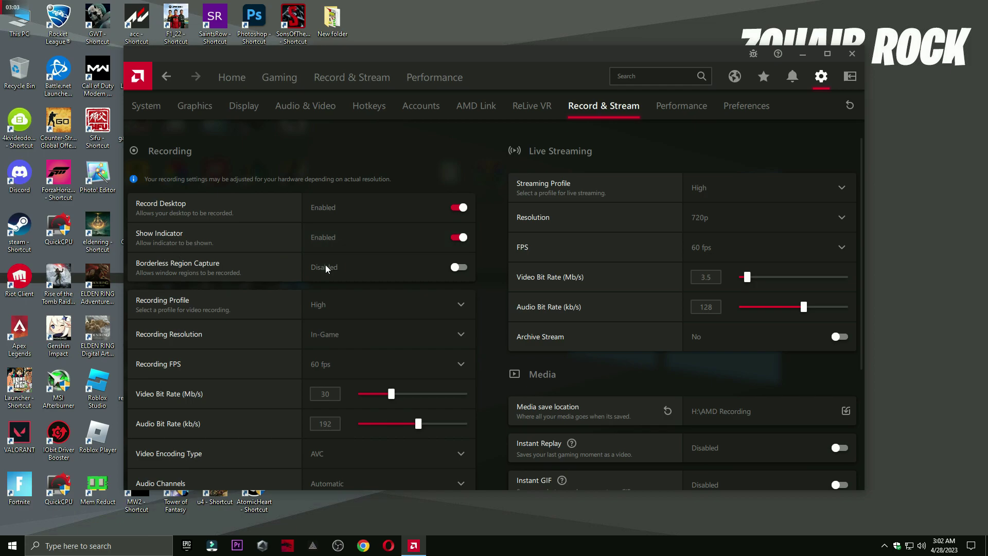
Set the Recording Profile to High and look at the available Recording Resolution options.
scroll(324, 381, "down", 1)
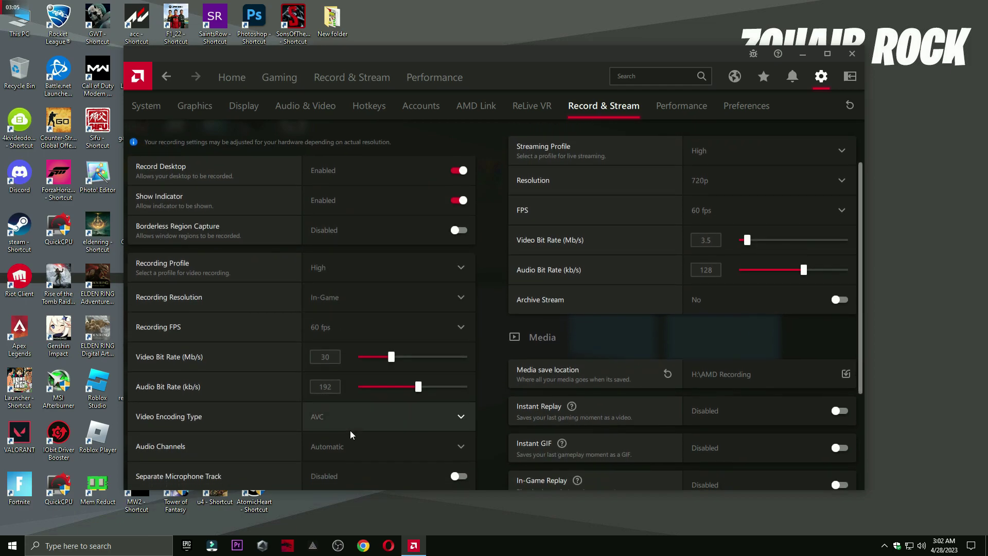
left_click(322, 268)
left_click(334, 351)
left_click(338, 298)
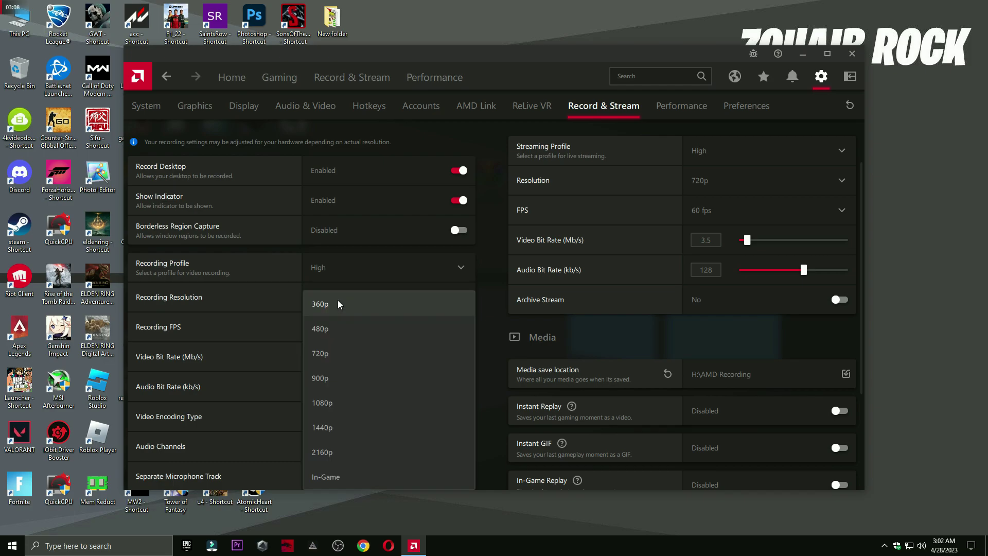
left_click(280, 301)
Try the Record Microphone switch and leave microphone recording enabled.
scroll(352, 380, "down", 4)
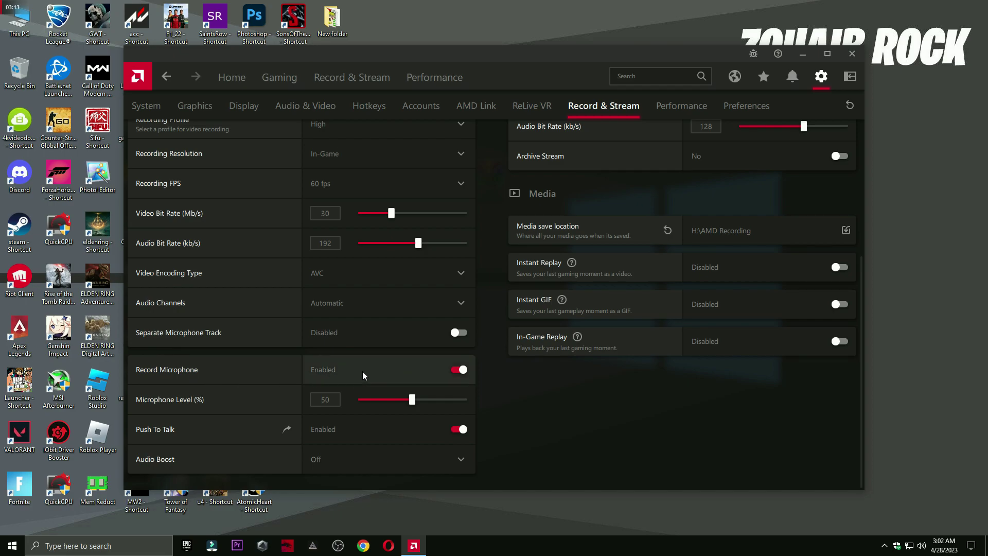
left_click(428, 371)
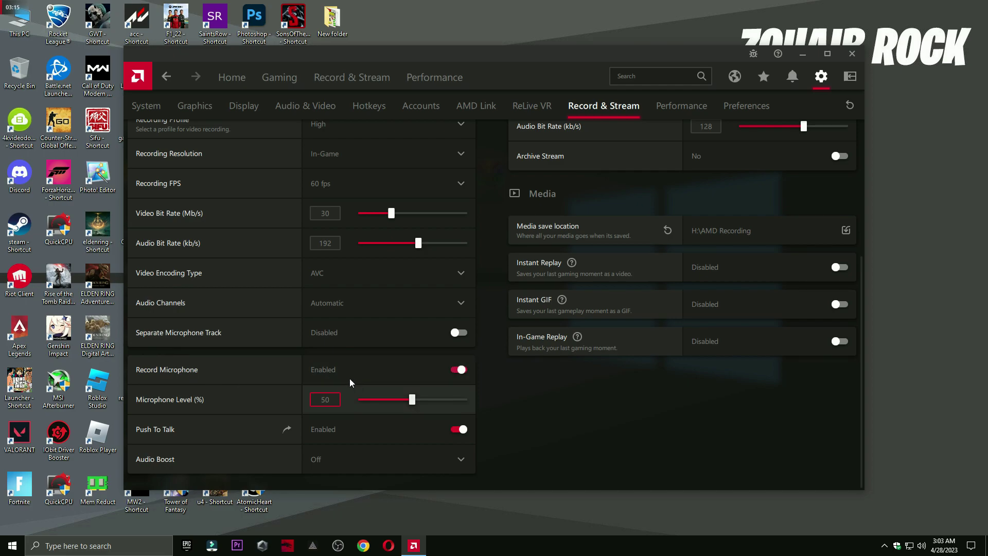
scroll(510, 427, "up", 4)
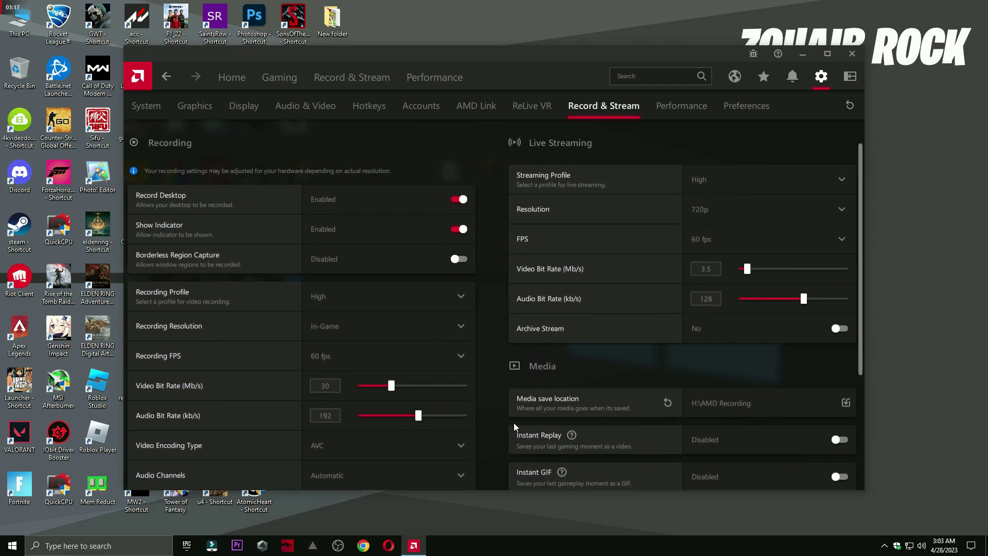
Set the live Streaming Profile to High and look at the available streaming Resolution options.
left_click(712, 191)
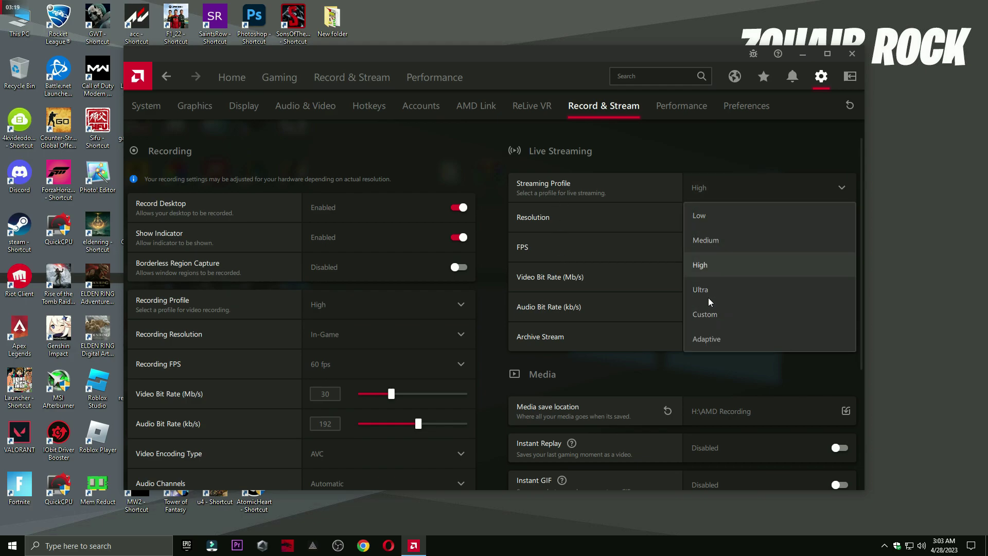
left_click(698, 261)
left_click(688, 222)
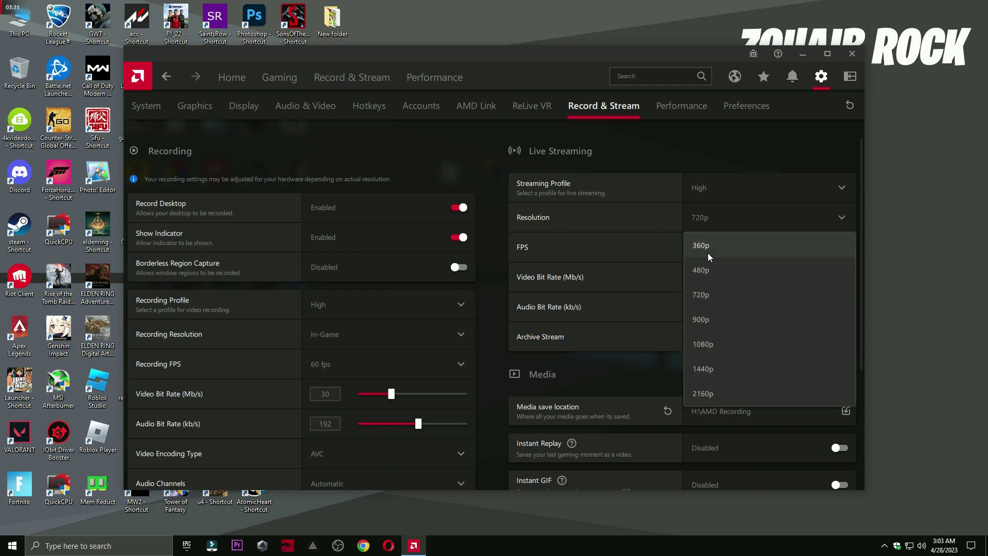
left_click(699, 226)
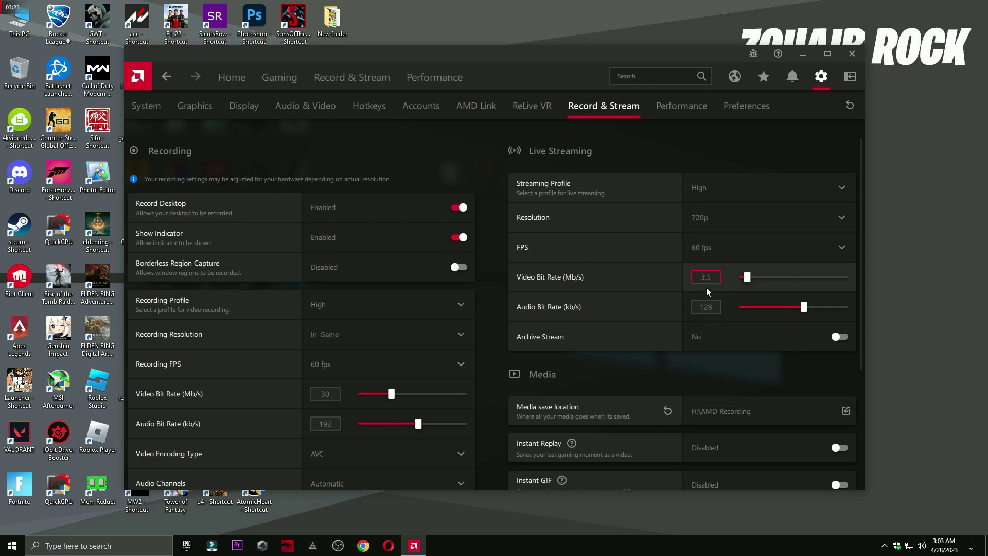
Choose the AMD Recording folder on drive H: as the media save location.
scroll(672, 351, "down", 4)
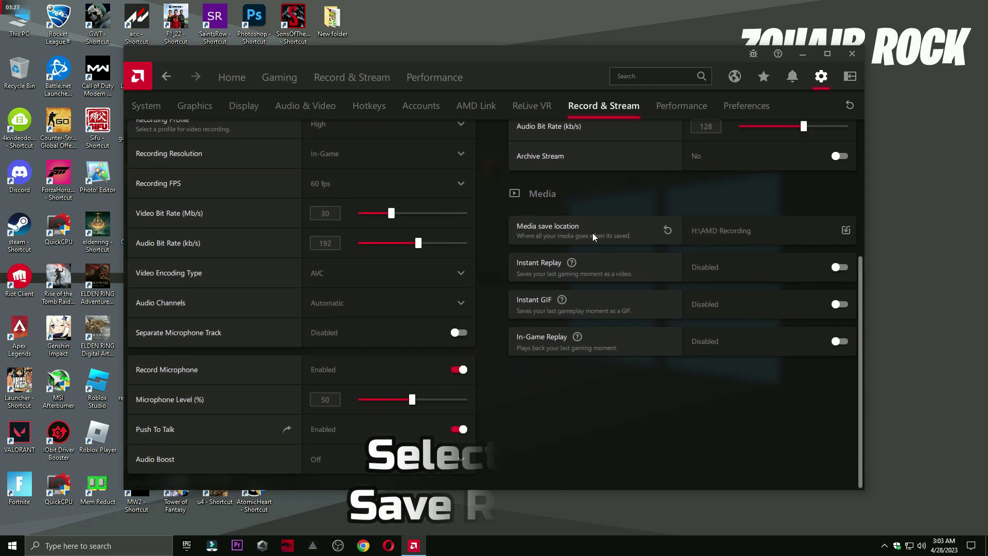
left_click(725, 235)
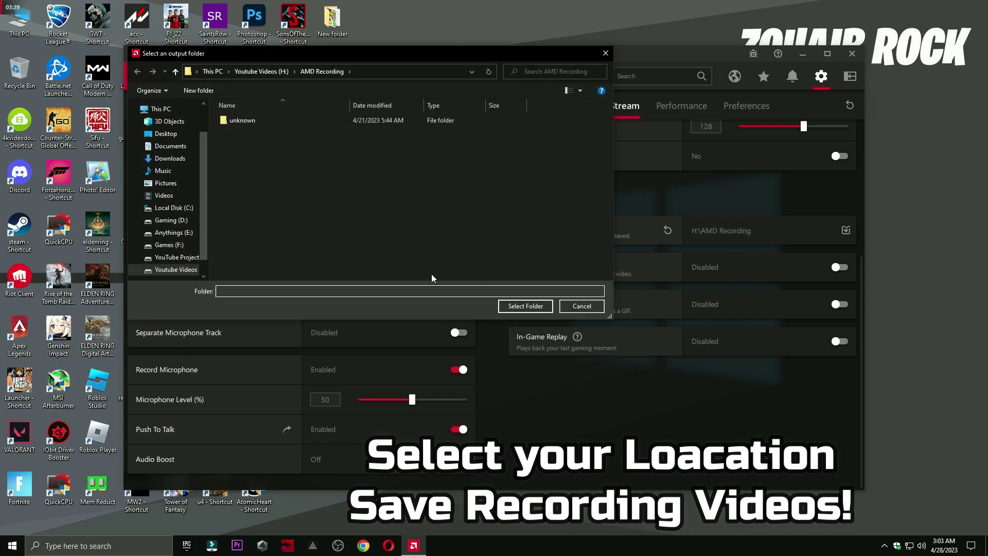
left_click(535, 306)
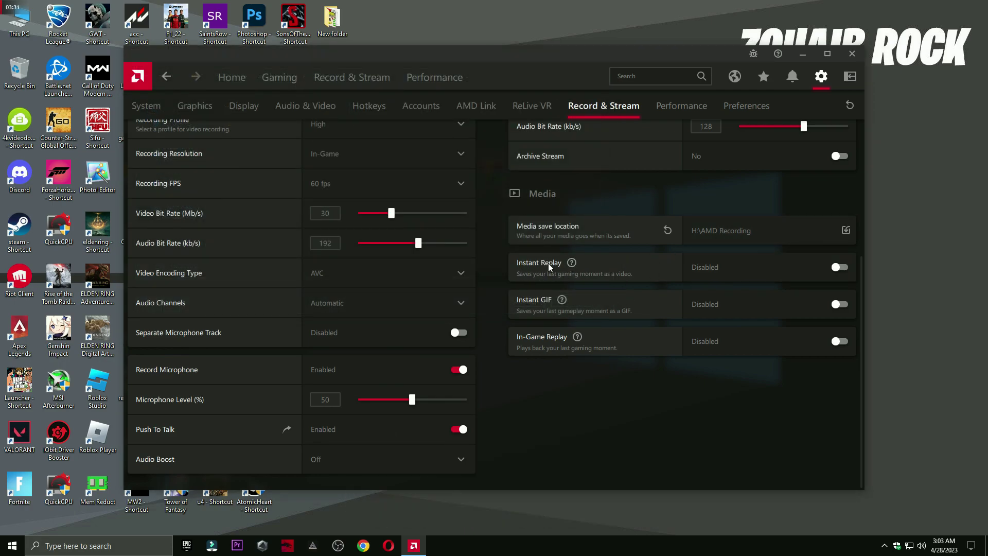
Enable Instant Replay to view its duration and buffer options, and disable it again.
left_click(747, 268)
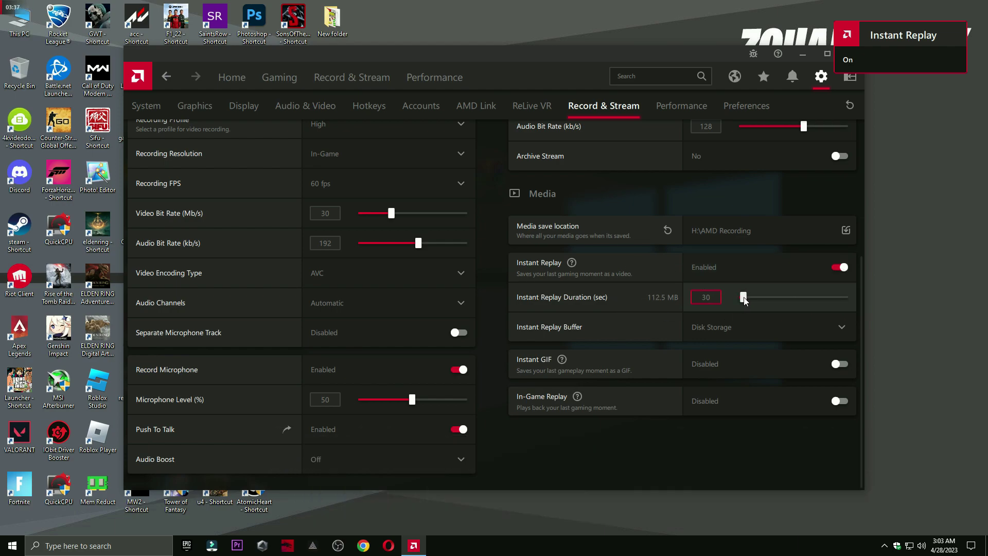
left_click(835, 267)
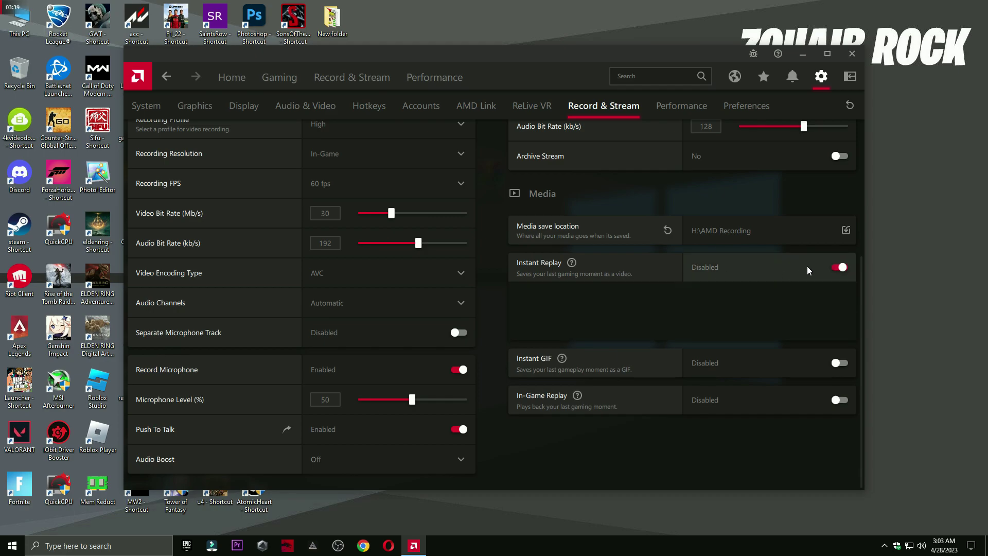
Enable Show Metrics Overlay in the Performance settings and disable it again.
left_click(701, 109)
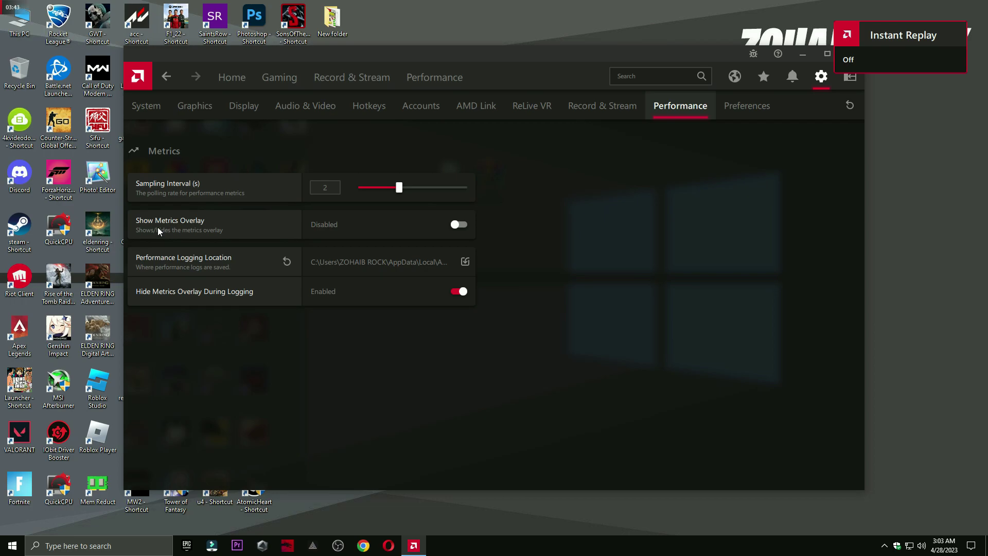
left_click(394, 224)
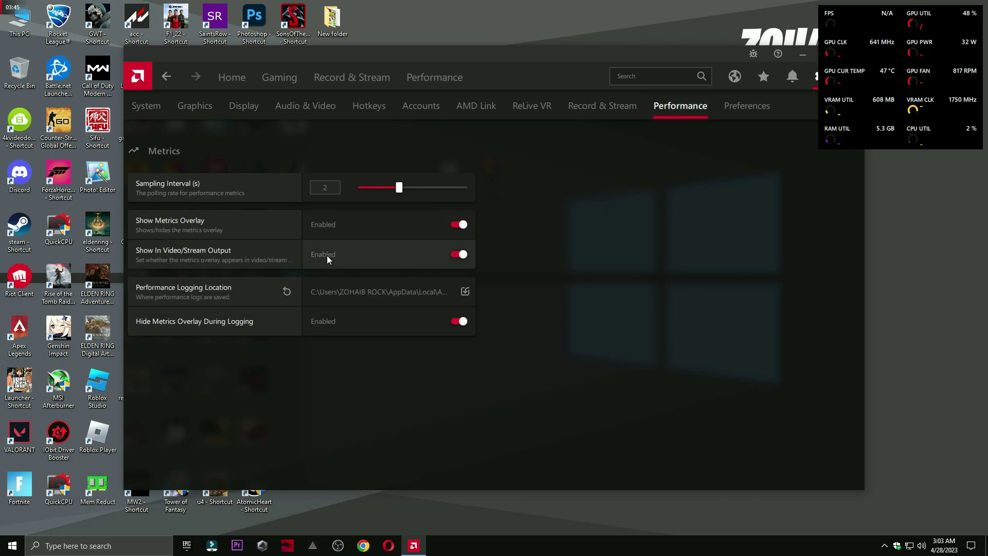
left_click(442, 229)
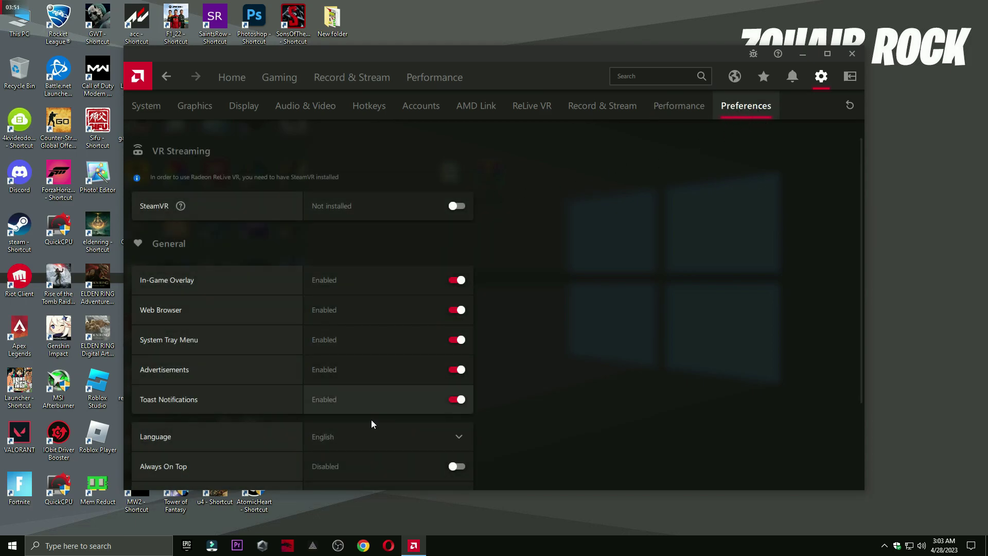
Look through the VR Streaming and General options in the Preferences settings.
scroll(380, 437, "down", 3)
scroll(397, 334, "up", 3)
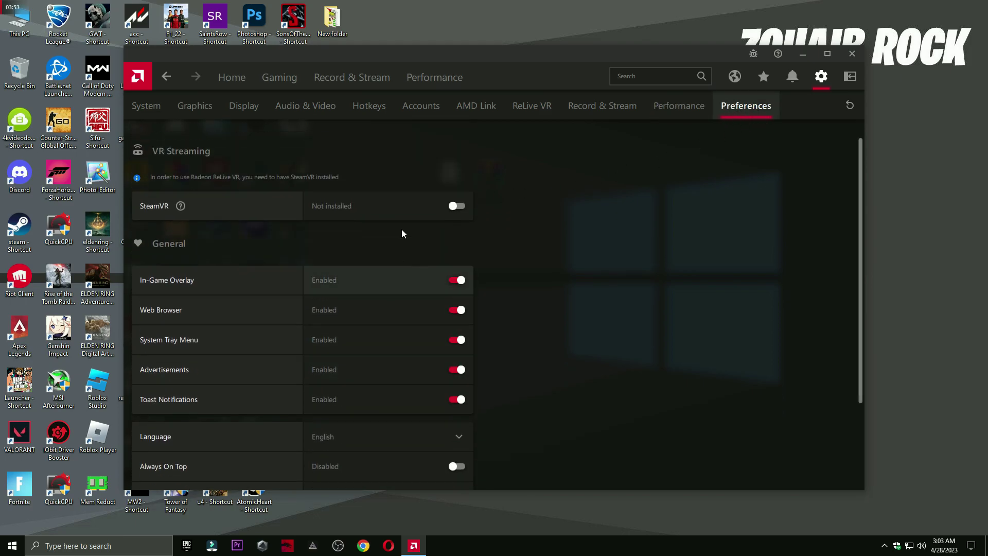
Enable Show Metrics Overlay from the overlay options of the main Performance metrics page.
left_click(427, 79)
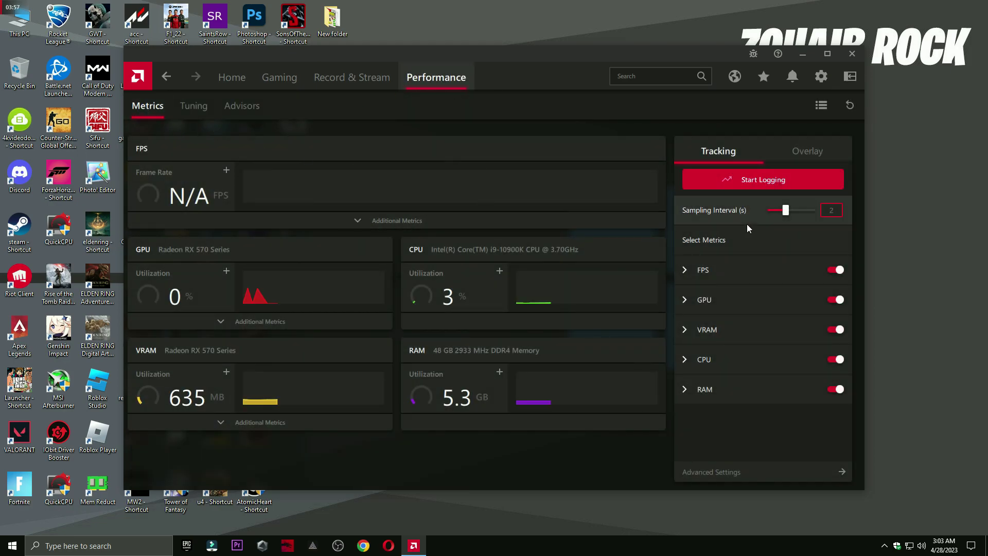
left_click(807, 150)
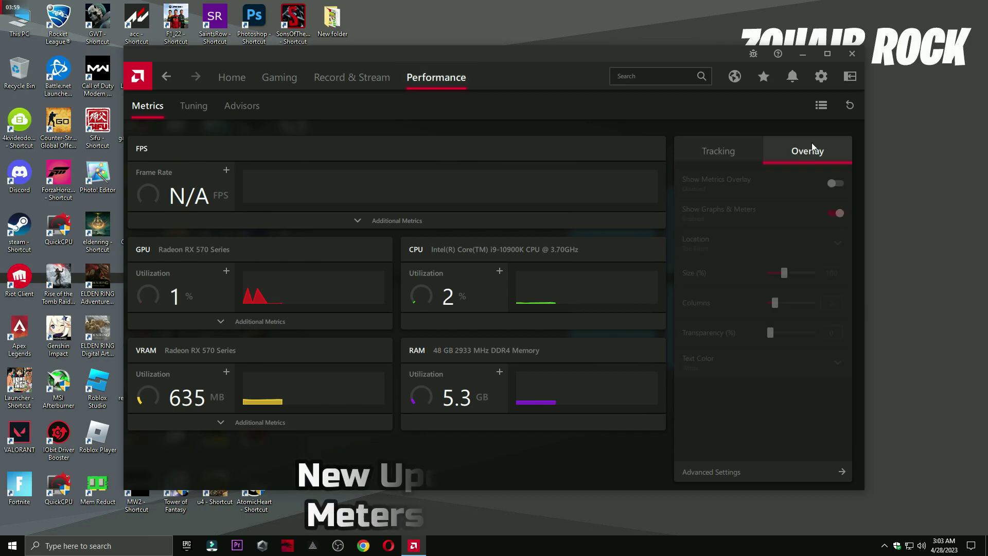
left_click(791, 192)
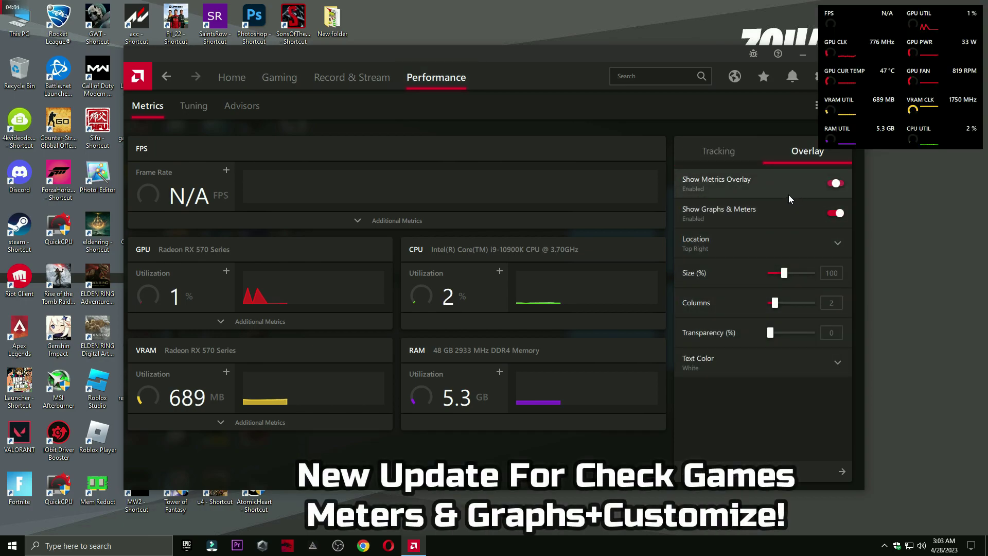
Try the metrics overlay size and column sliders, keeping 100% and 2 columns, and set the transparency to 22%.
left_click_drag(791, 278, 798, 280)
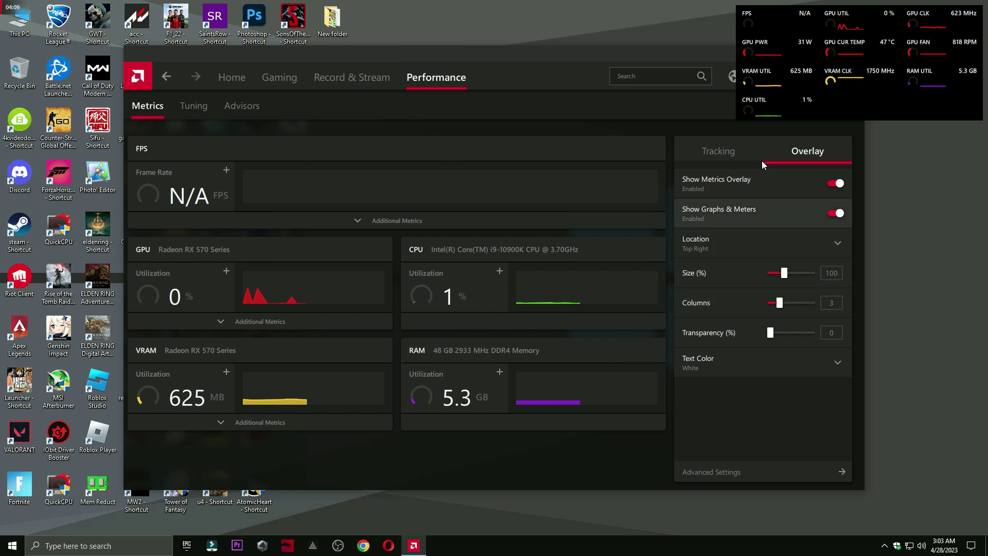
left_click_drag(779, 303, 718, 332)
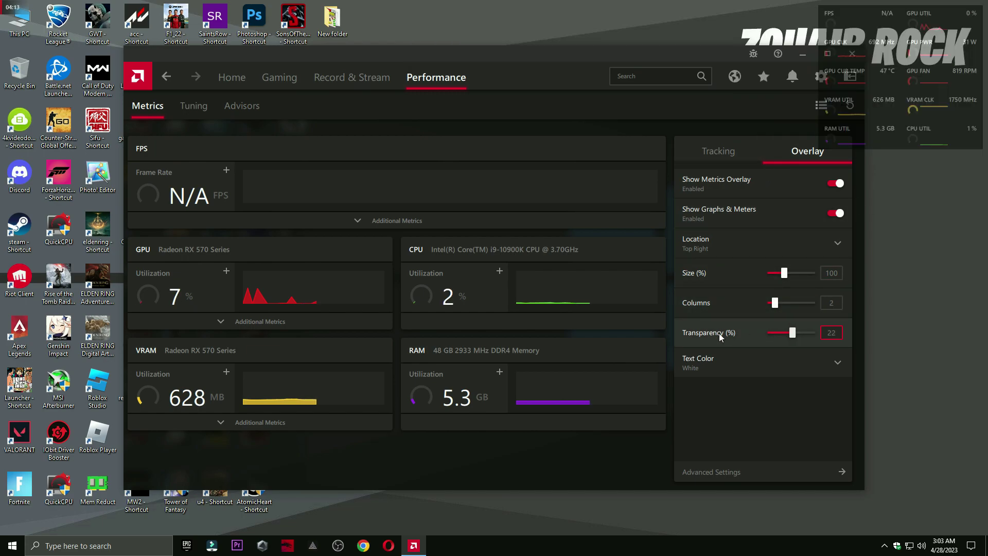
Set the metrics overlay to 0% transparency, try Green text before restoring White, and turn off Show Metrics Overlay.
left_click(757, 362)
left_click(783, 355)
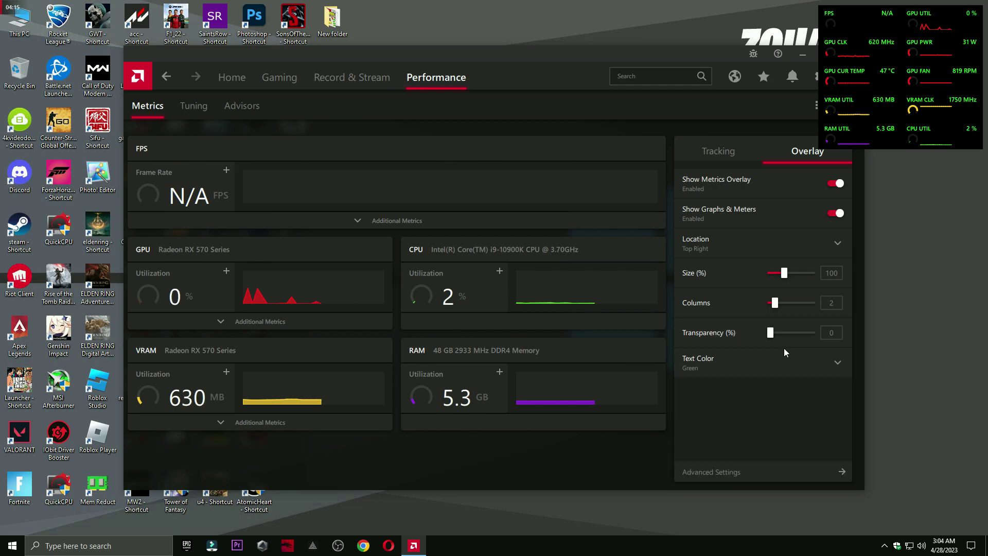
left_click(783, 354)
left_click(727, 384)
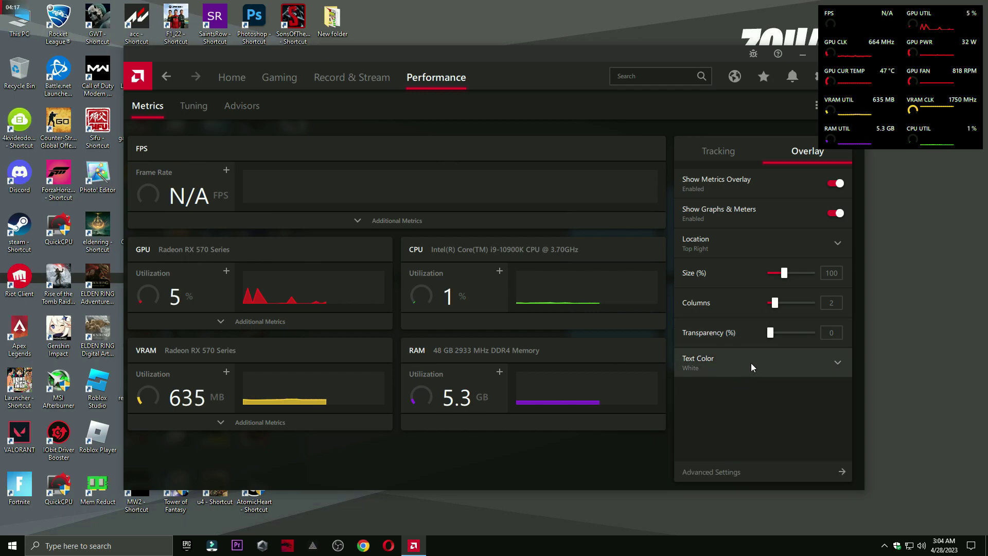
left_click(810, 177)
Look through the Tuning, Advisors, Record and Live Stream pages, including the streaming account choices, and minimize the Radeon window from Home.
left_click(192, 109)
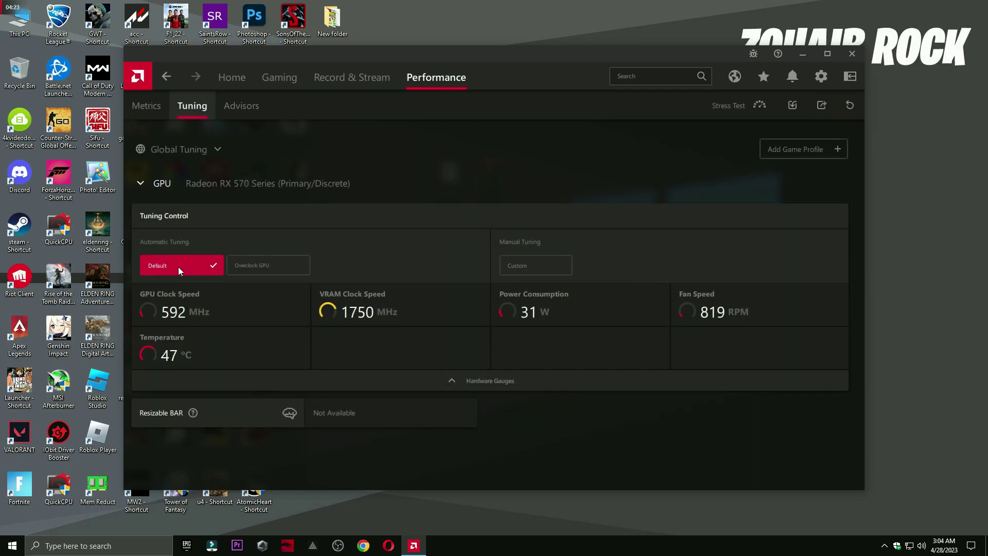
left_click(240, 107)
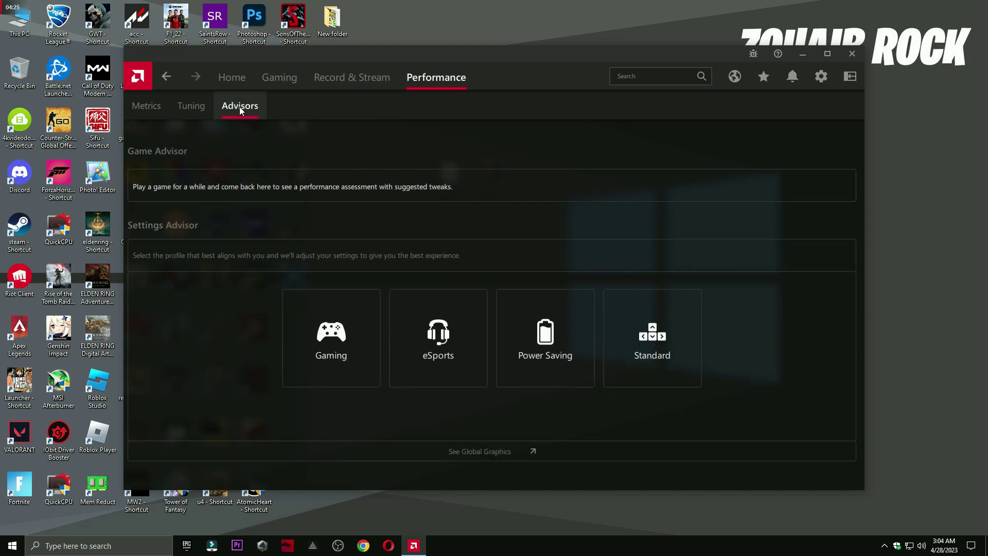
left_click(329, 86)
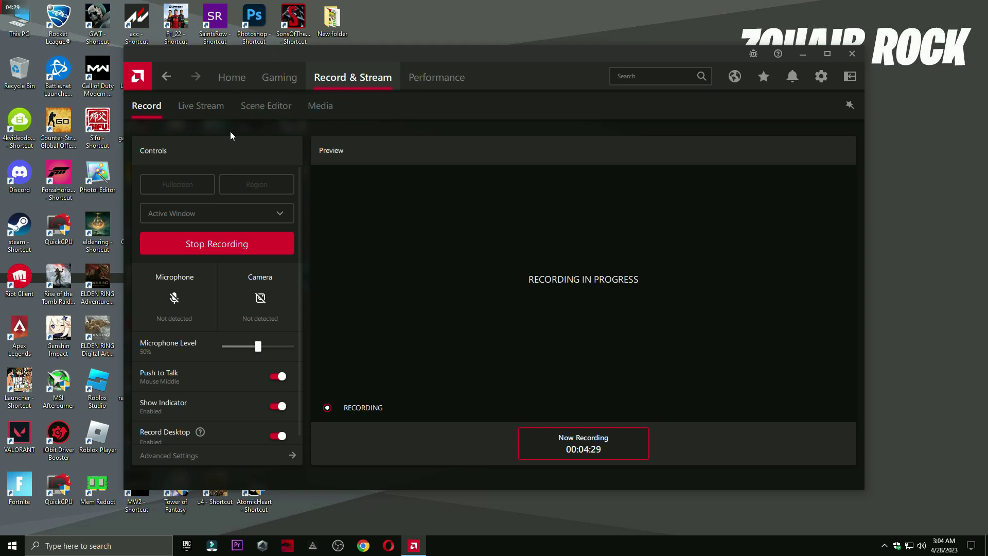
left_click(196, 110)
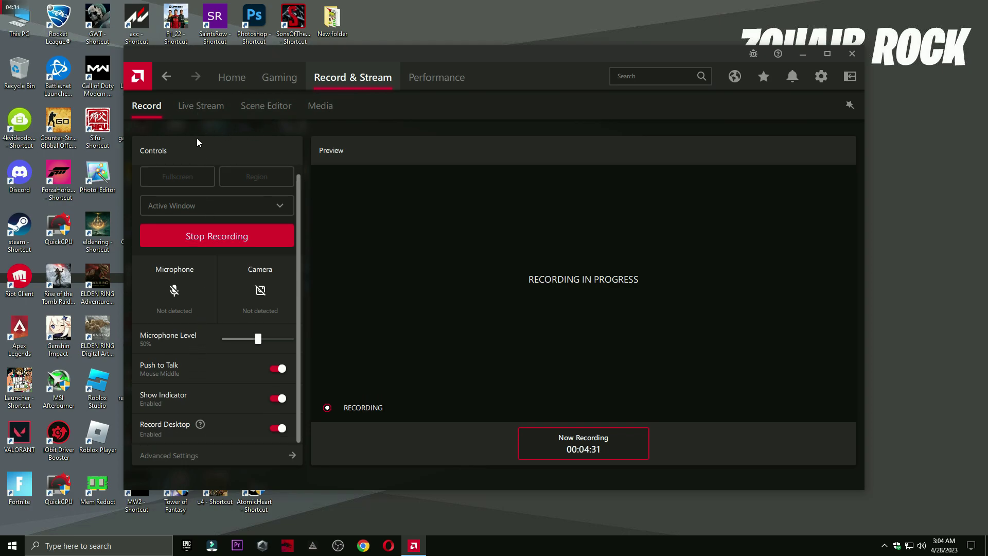
left_click(200, 184)
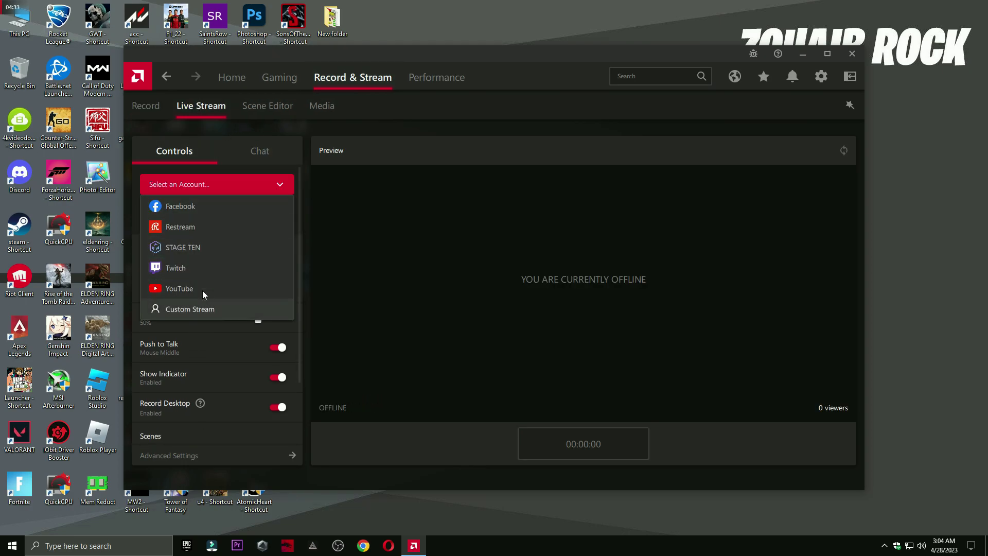
left_click(232, 82)
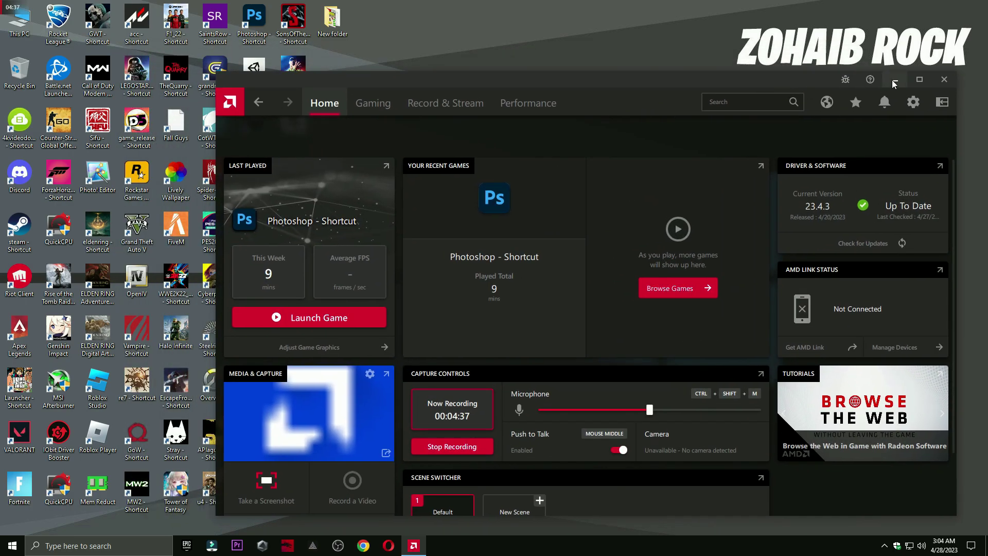
left_click(894, 80)
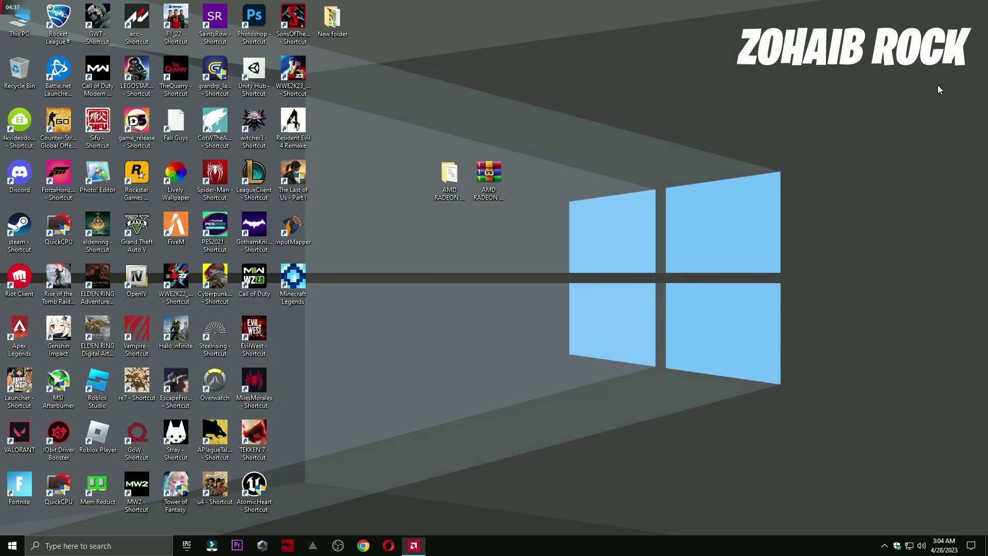
Open Graphics settings from the Gaming section of Windows Settings and remove Fortnite from the app preference list.
left_click(13, 545)
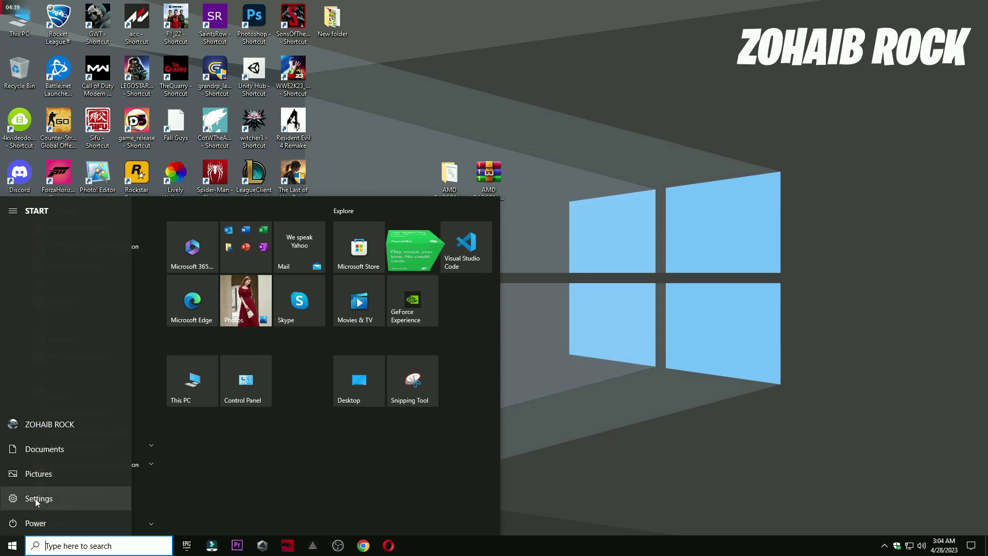
mouse_move(7, 502)
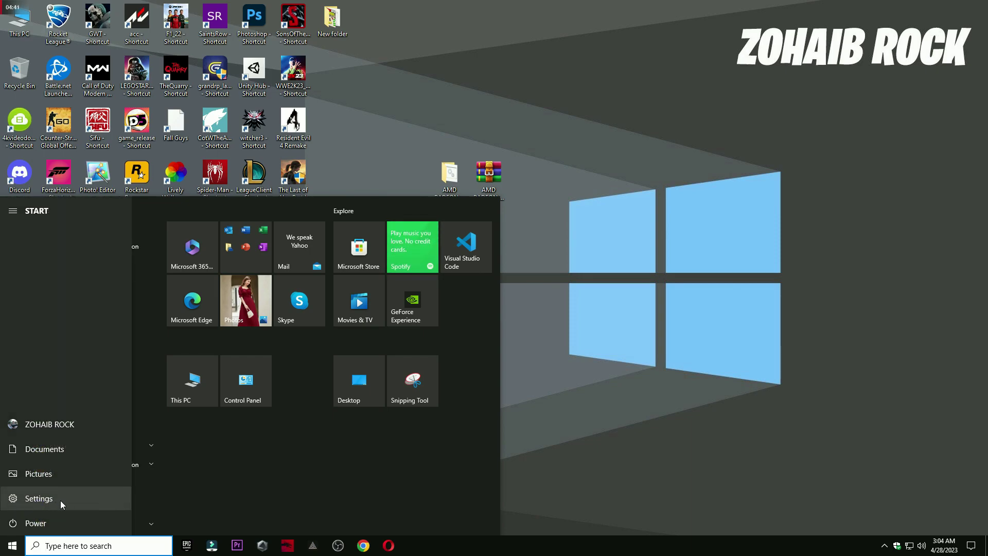
left_click(38, 499)
left_click(653, 225)
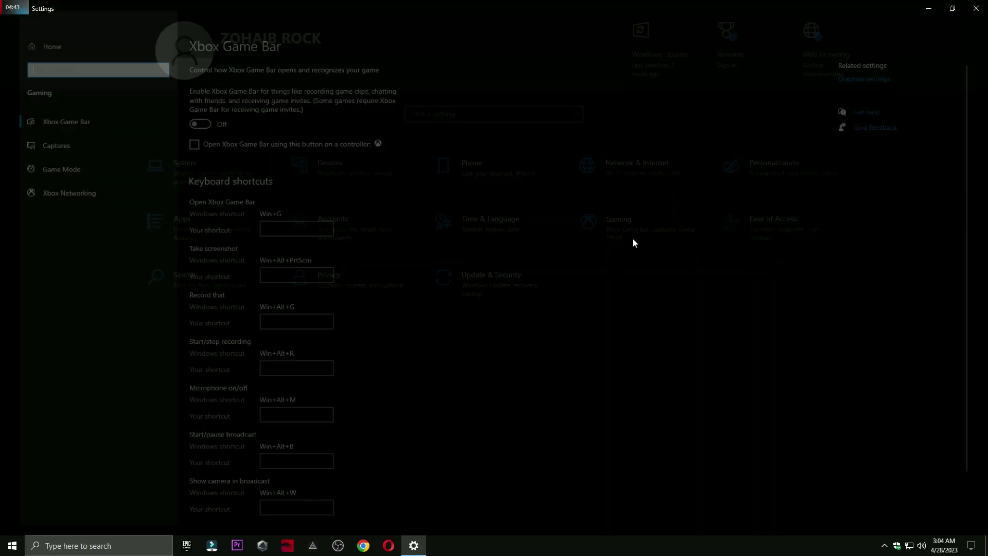
left_click(854, 72)
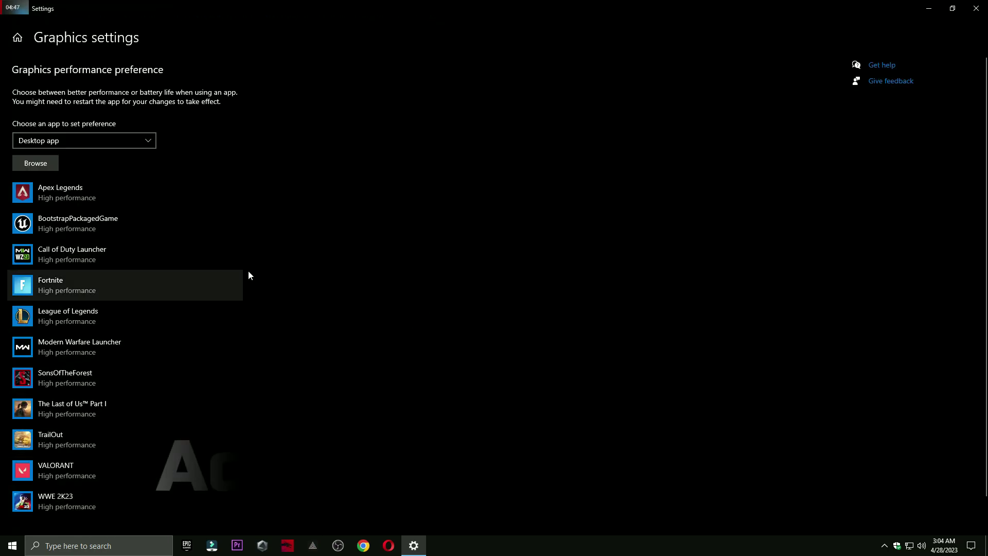
left_click(64, 294)
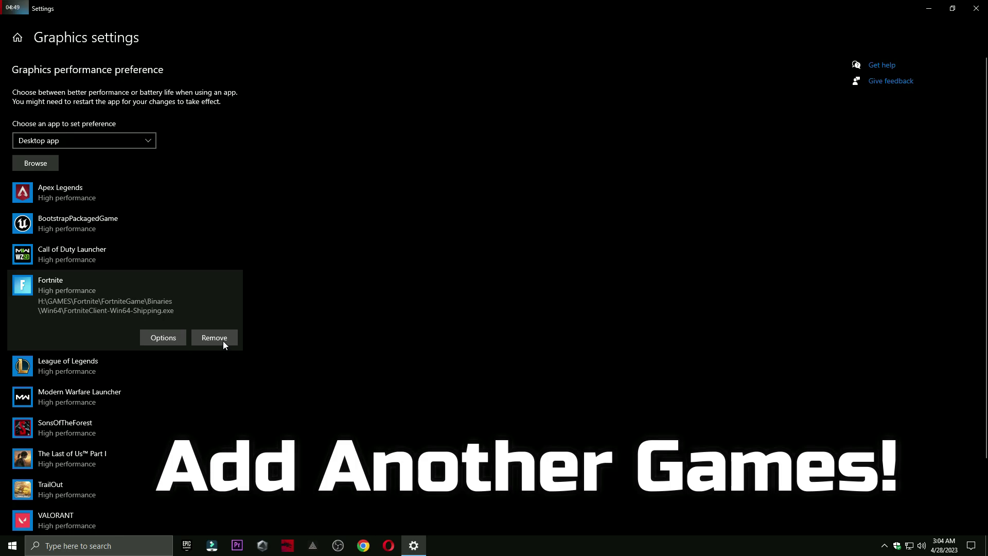
left_click(224, 341)
Add the desktop app FortniteClient-Win64-Shipping from H:\GAMES\Fortnite\FortniteGame\Binaries\Win64 to the graphics preference list.
left_click(36, 163)
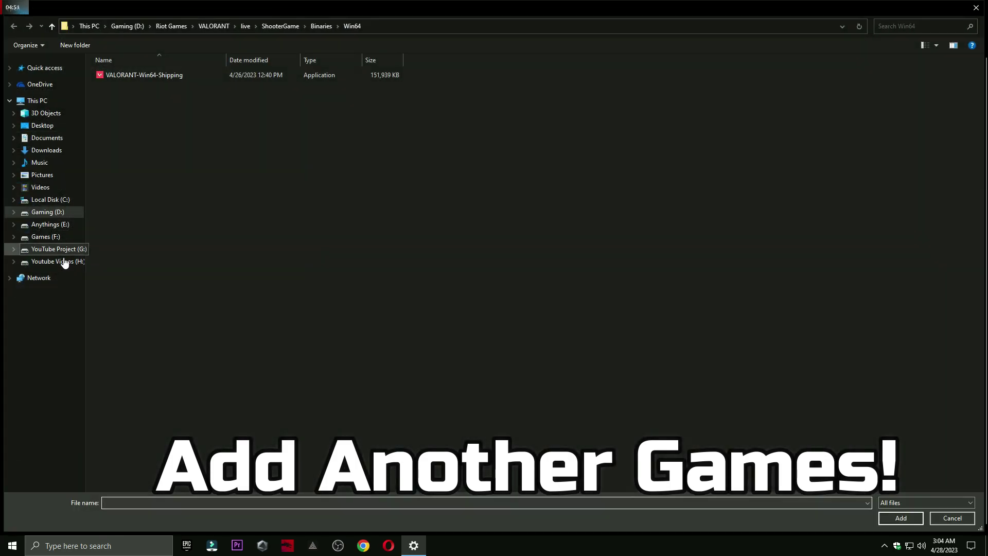
left_click(64, 252)
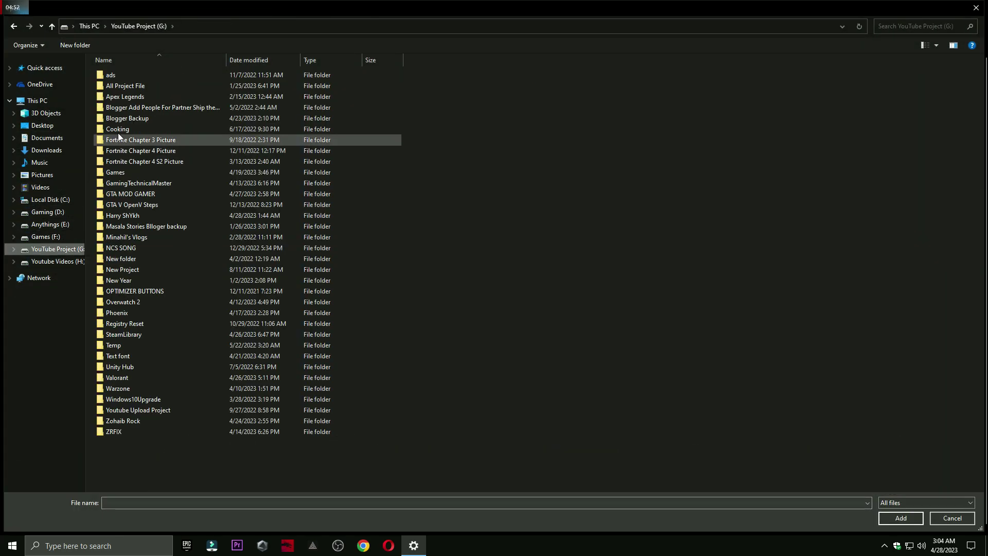
double_click(125, 172)
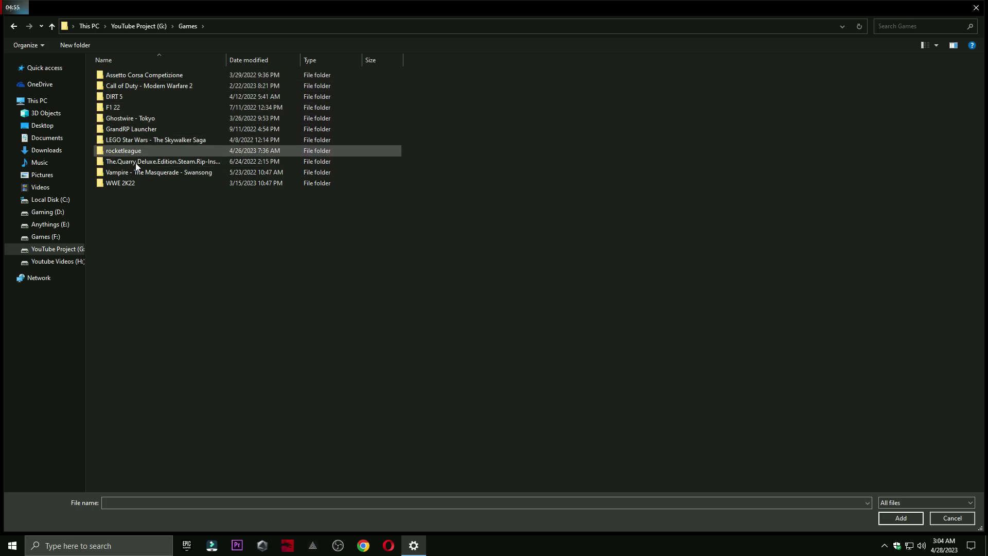
left_click(64, 236)
double_click(119, 76)
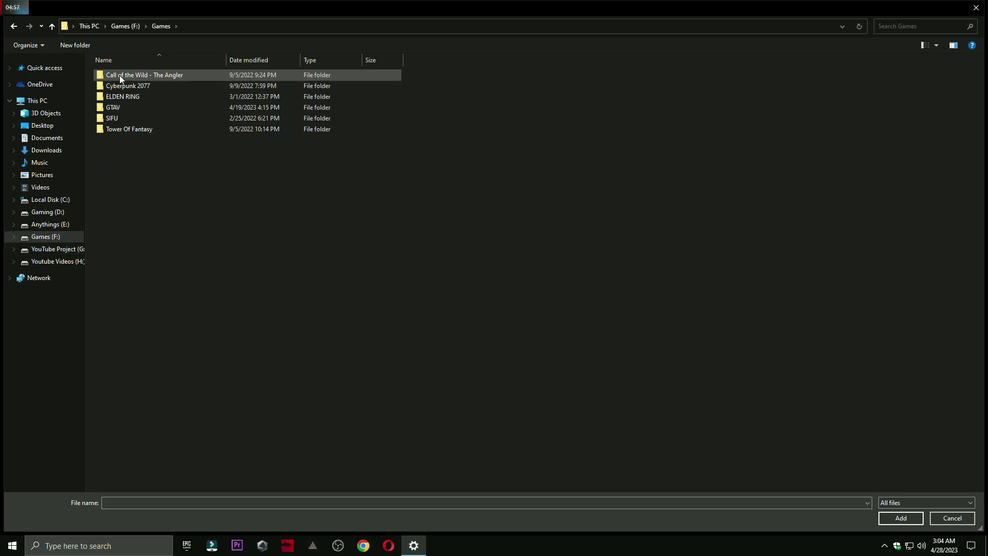
left_click(55, 261)
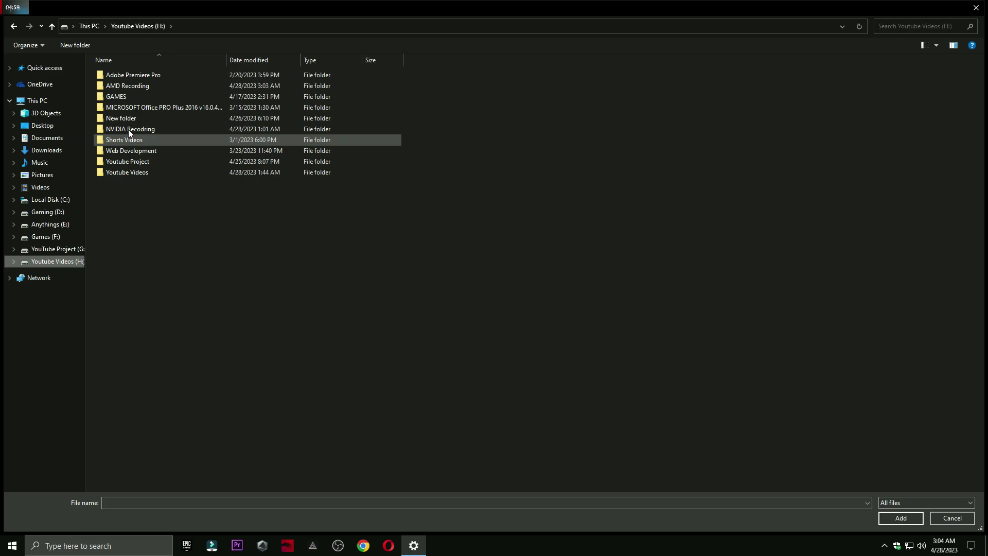
double_click(117, 96)
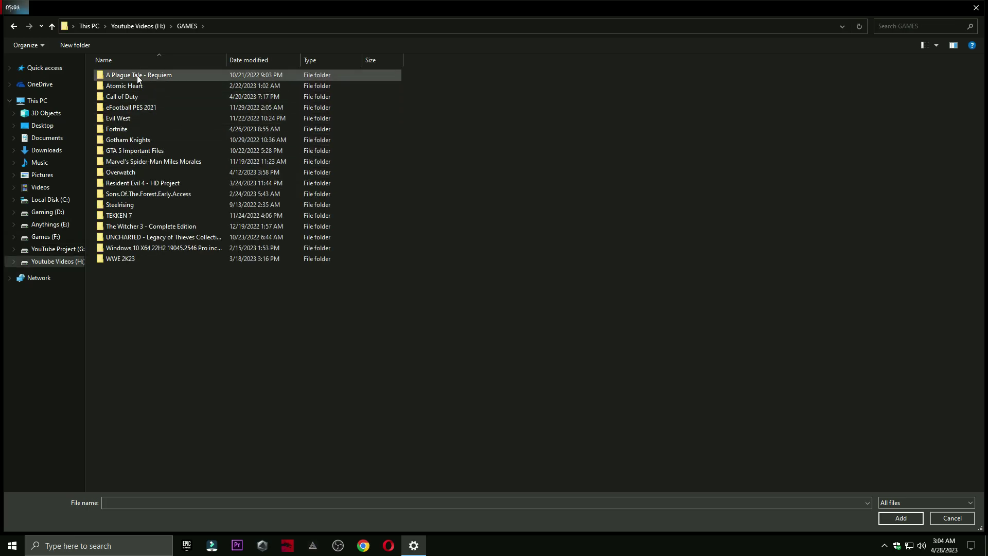
double_click(125, 128)
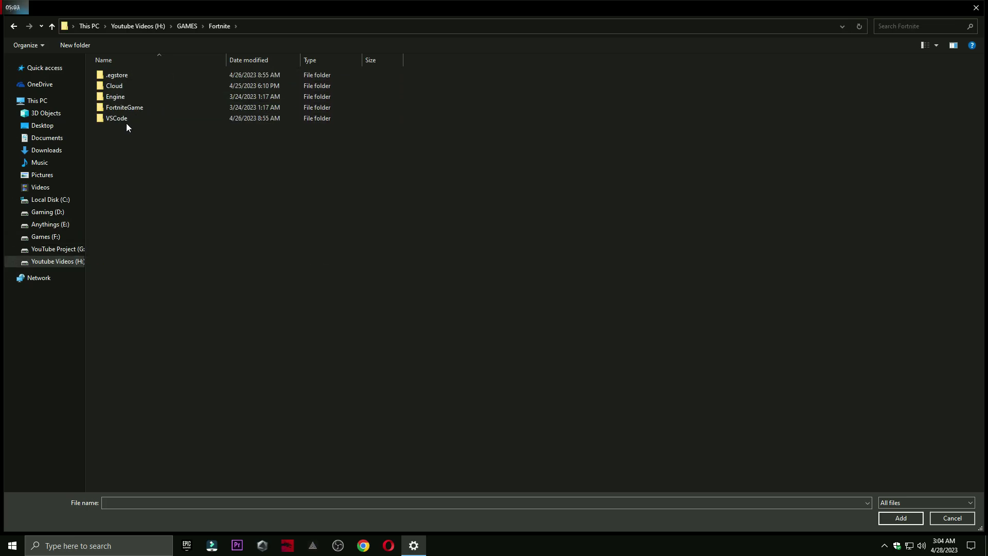
double_click(125, 107)
double_click(132, 75)
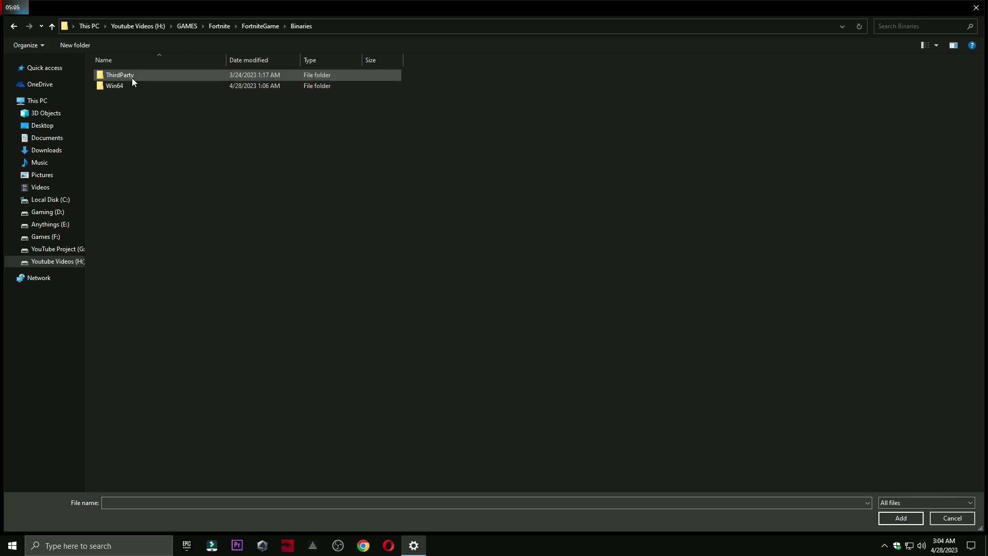
left_click(129, 129)
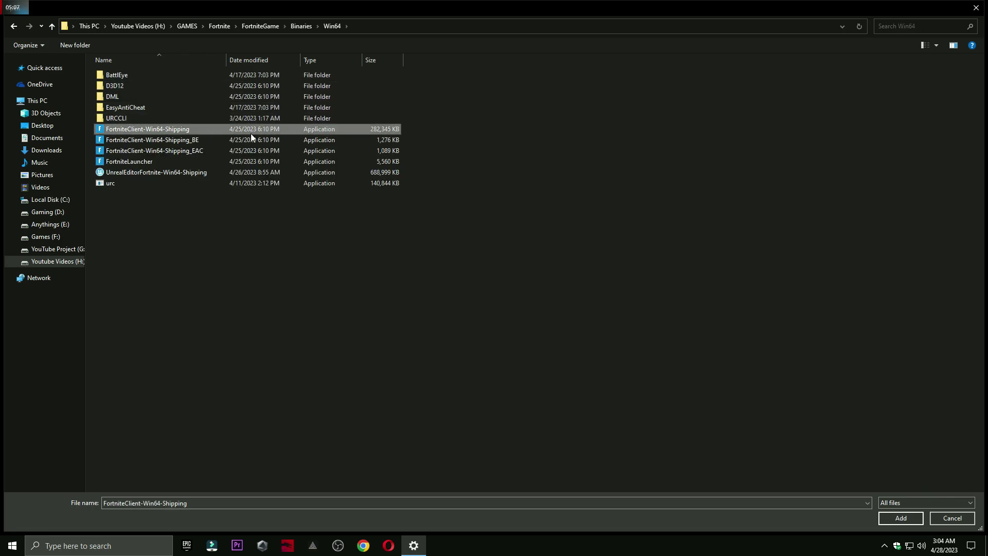
left_click(898, 518)
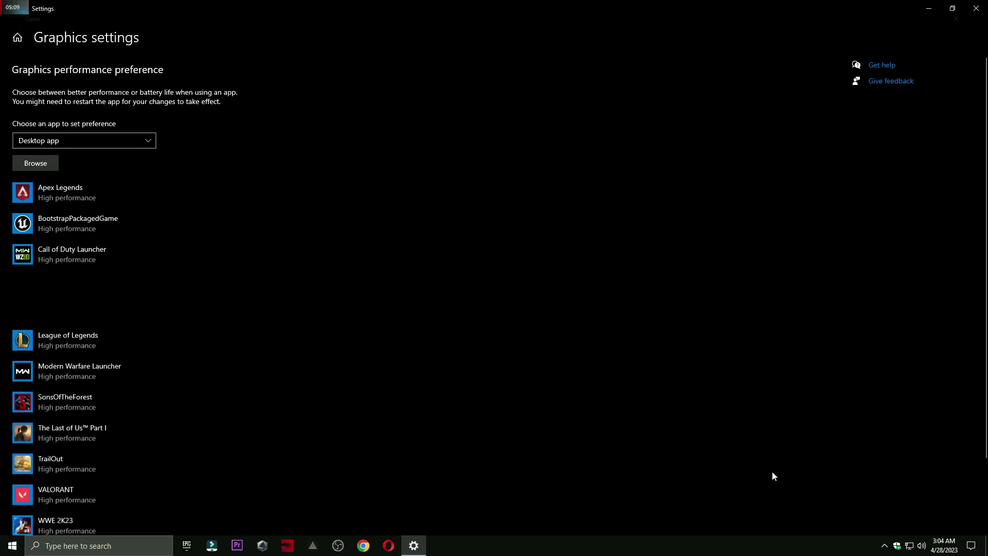
Save High performance as Fortnite's graphics preference, close Settings and open the Windows power options.
left_click(164, 337)
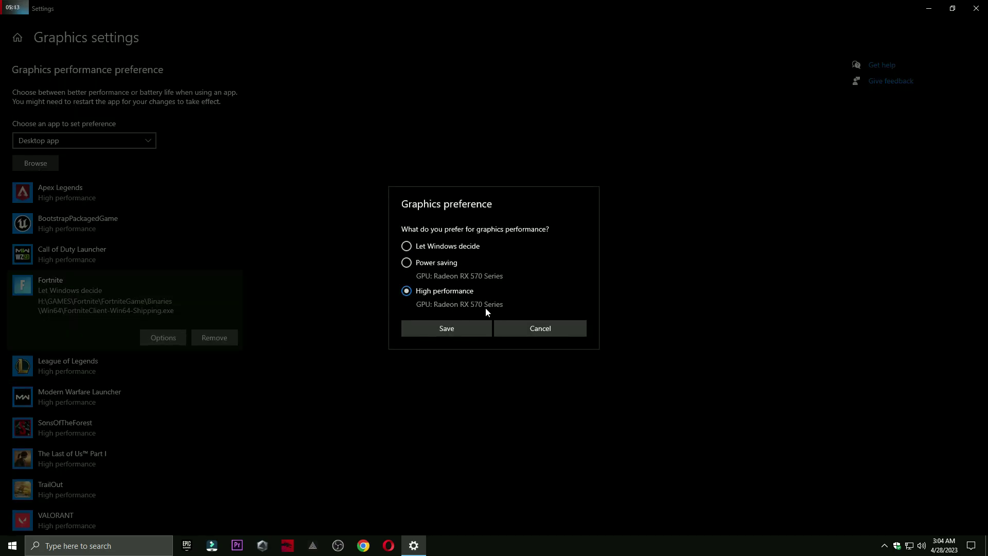
left_click(460, 333)
left_click(976, 9)
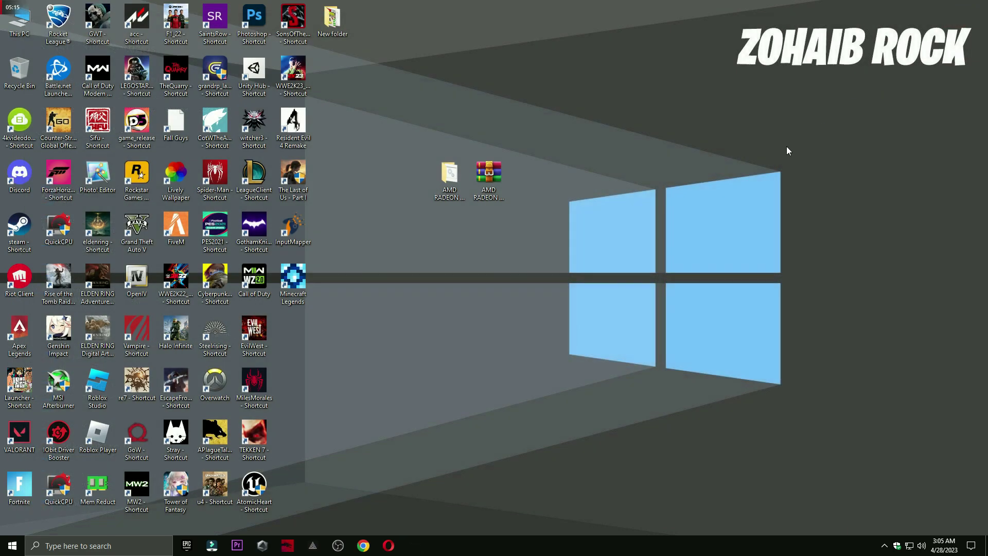
left_click(13, 545)
left_click(13, 523)
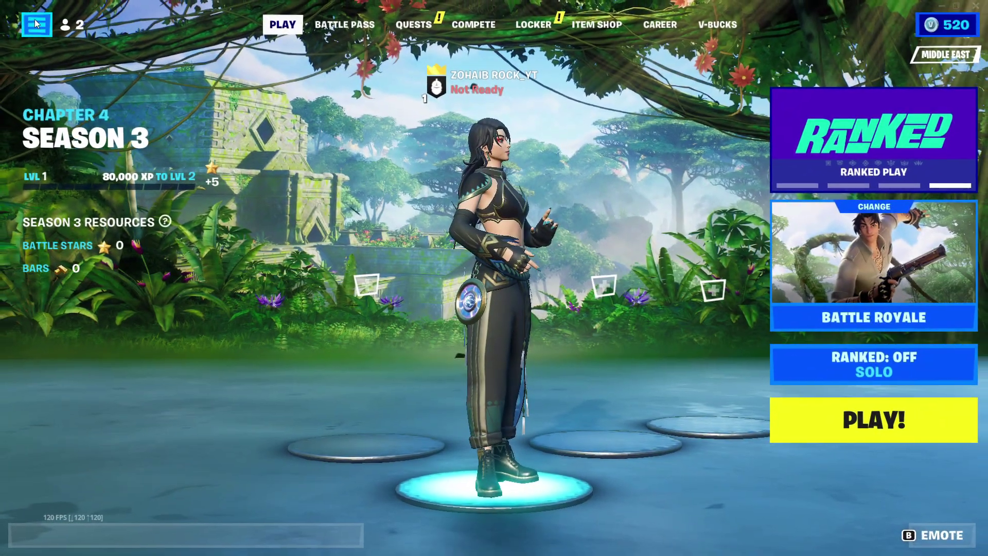
Open Fortnite's Video settings, examine the display, graphics and performance mode quality options, and leave the settings.
left_click(33, 23)
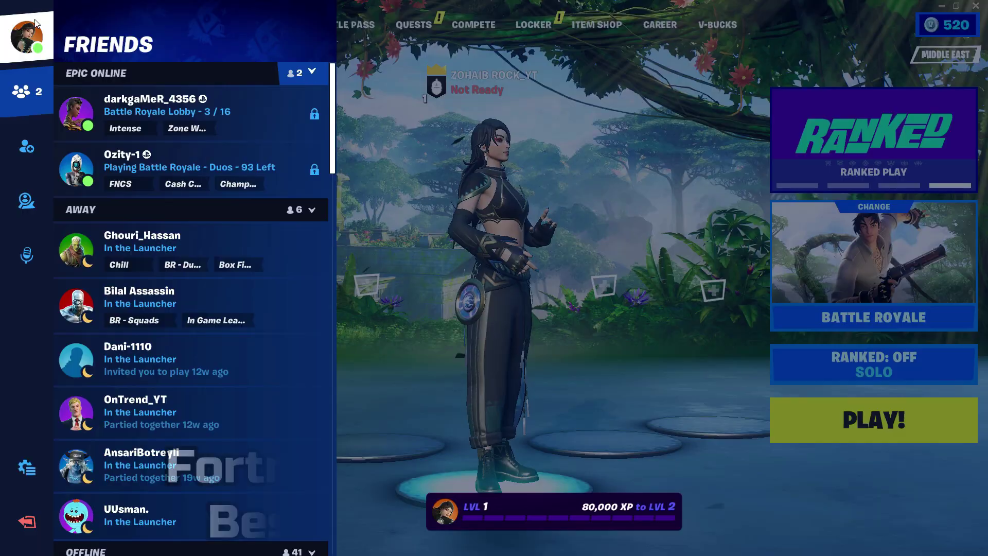
left_click(20, 478)
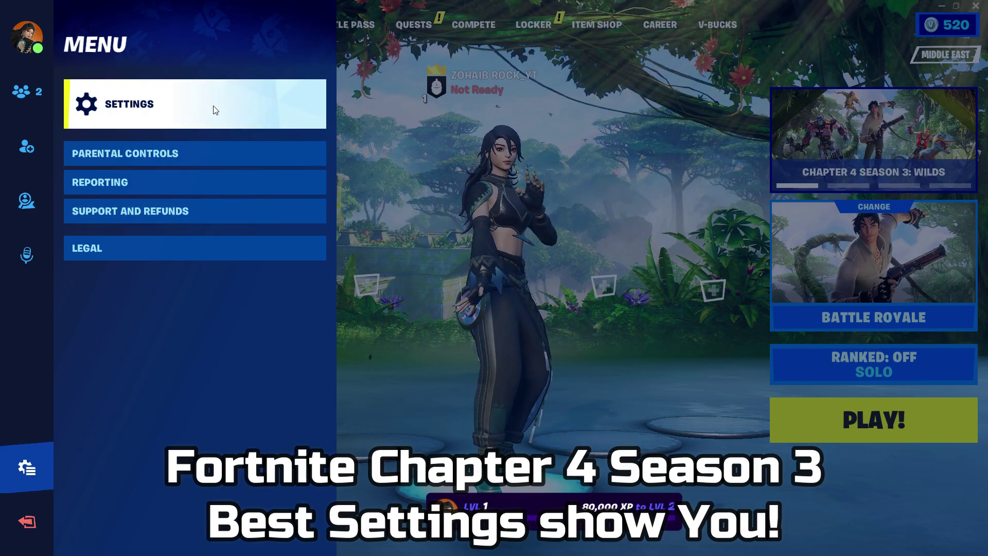
left_click(176, 106)
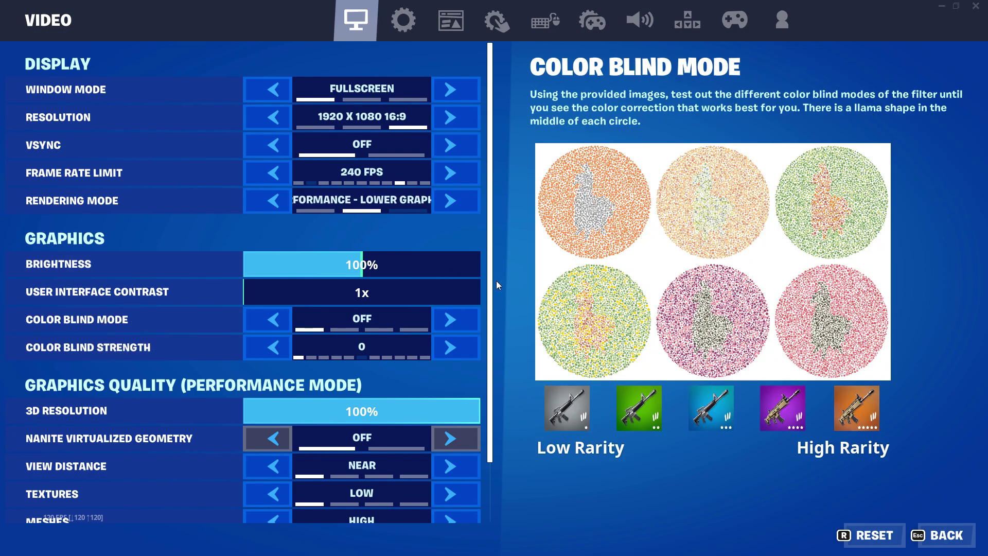
scroll(496, 281, "down", 2)
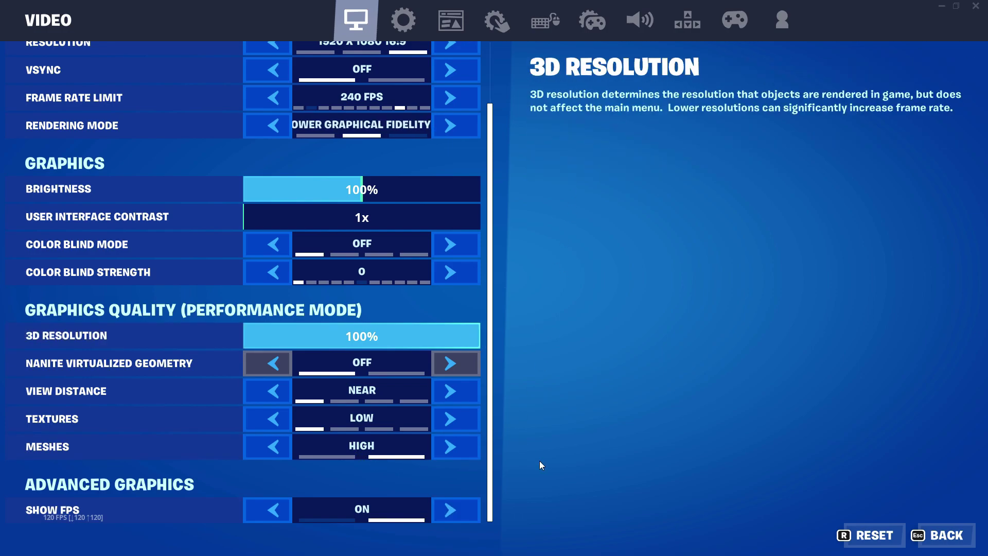
left_click(947, 544)
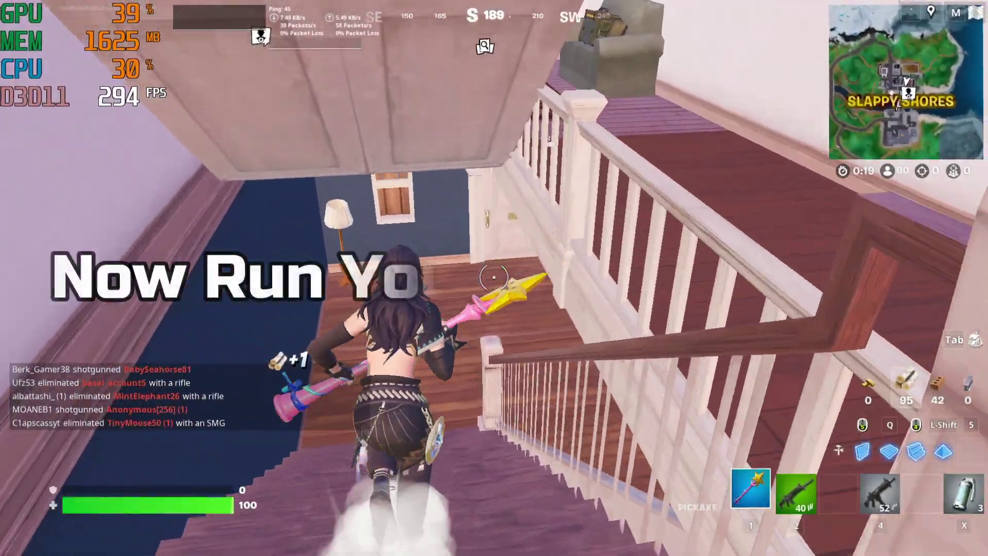
key("w")
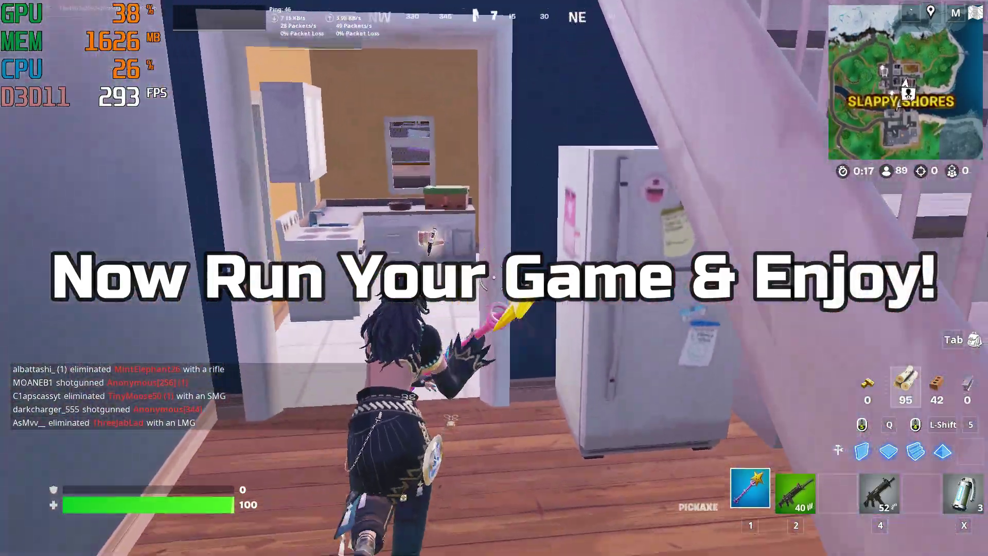
key("w")
key("e")
key("Tab")
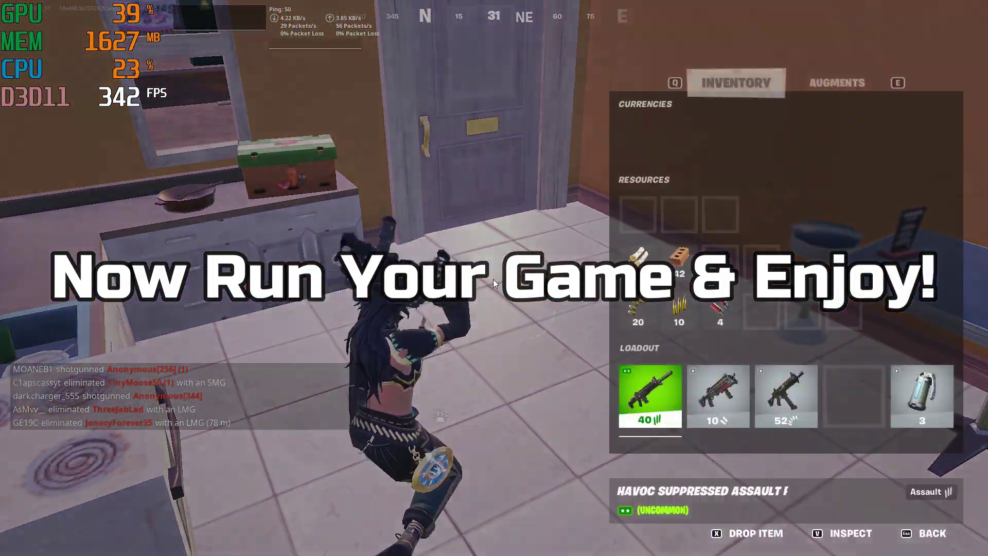
key("Tab")
key("1")
left_click(494, 278)
left_click(494, 277)
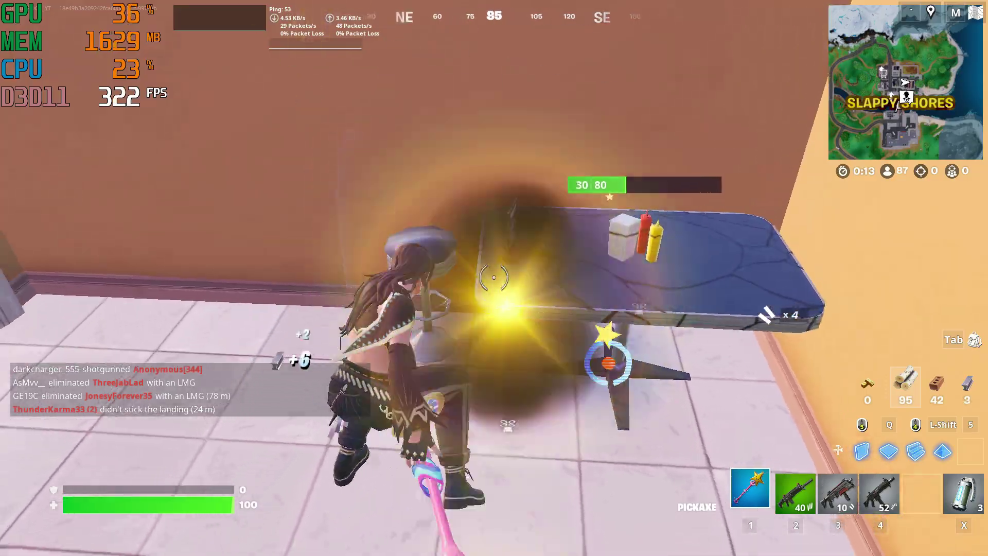
left_click(494, 278)
left_click(494, 278)
left_click(494, 278)
left_click(494, 278)
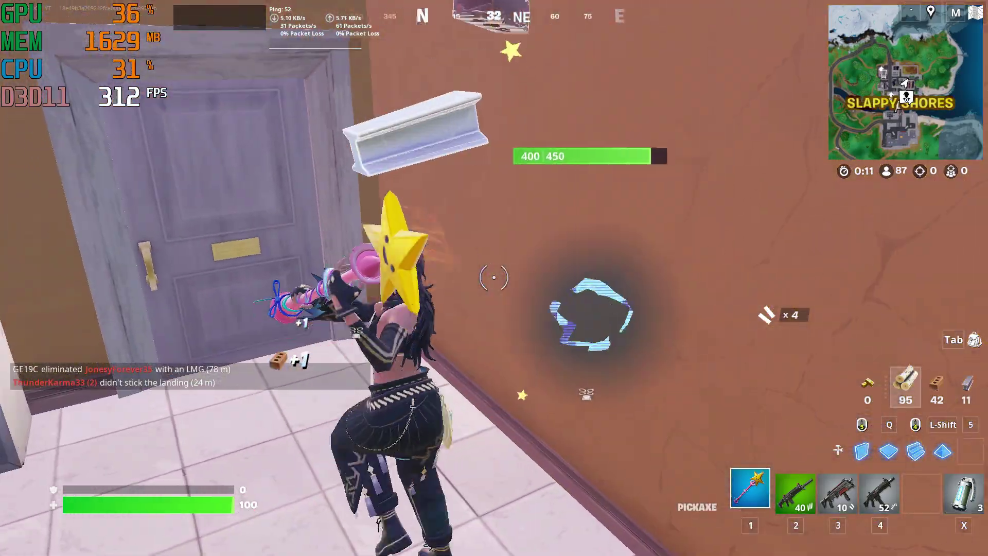
left_click(494, 278)
left_click(494, 278)
left_click(494, 278)
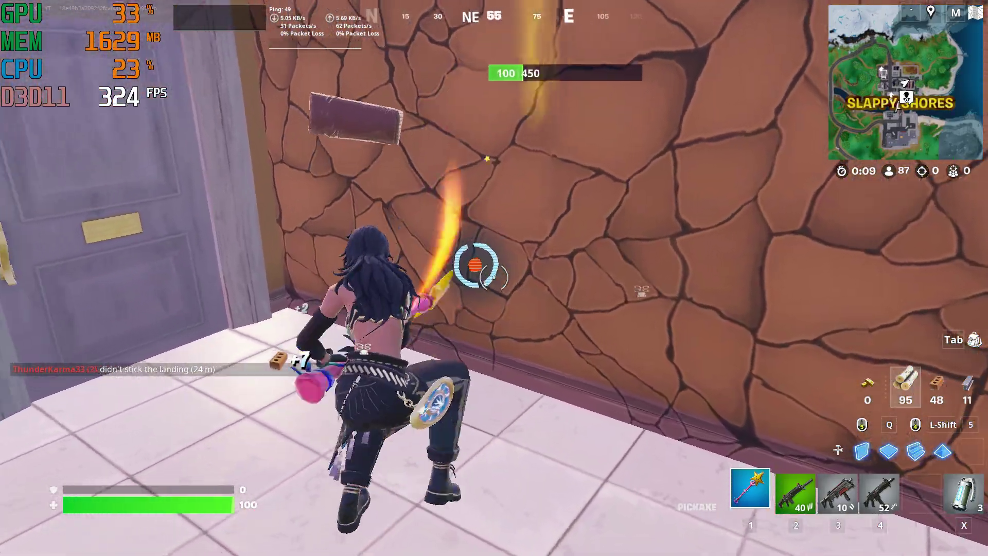
left_click(494, 278)
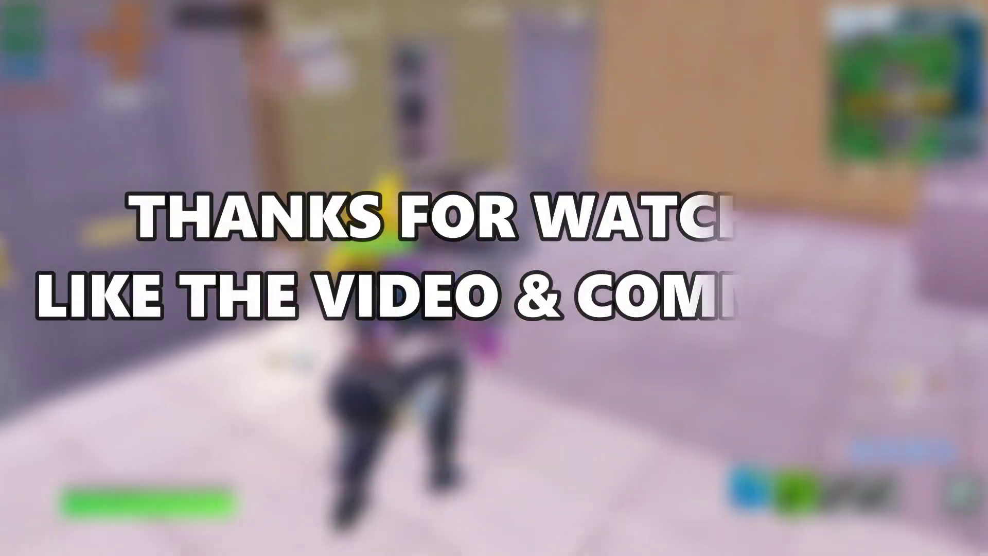